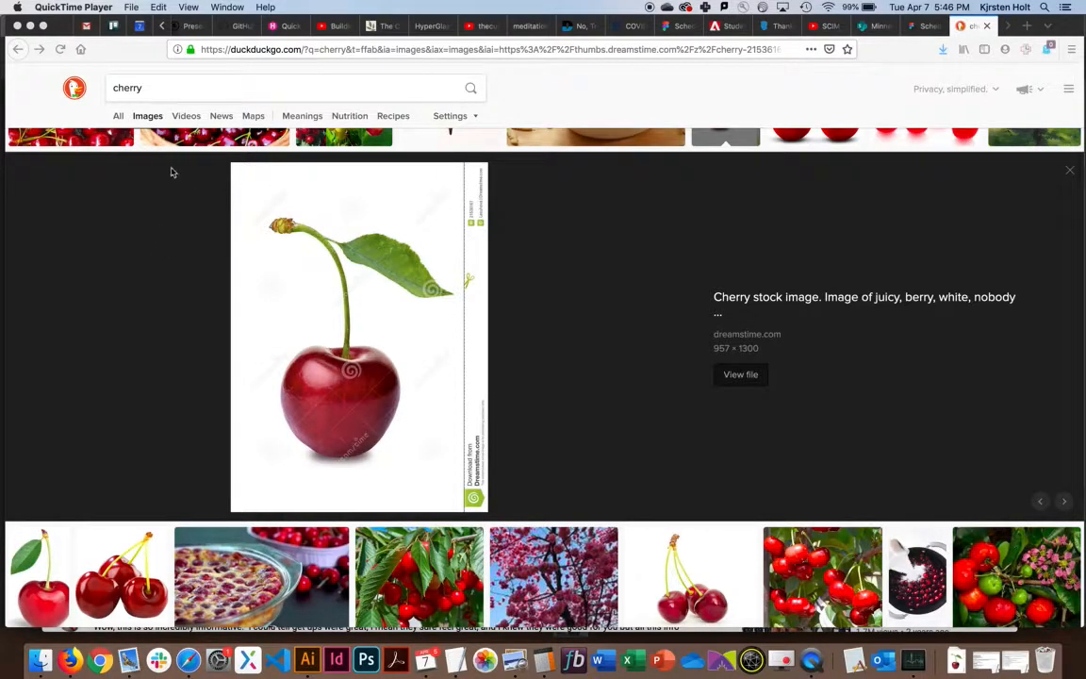
Look through the cherry image results around the selected Dreamstime stock picture of a single cherry with a leaf
scroll(160, 192, "up", 1)
scroll(160, 192, "up", 5)
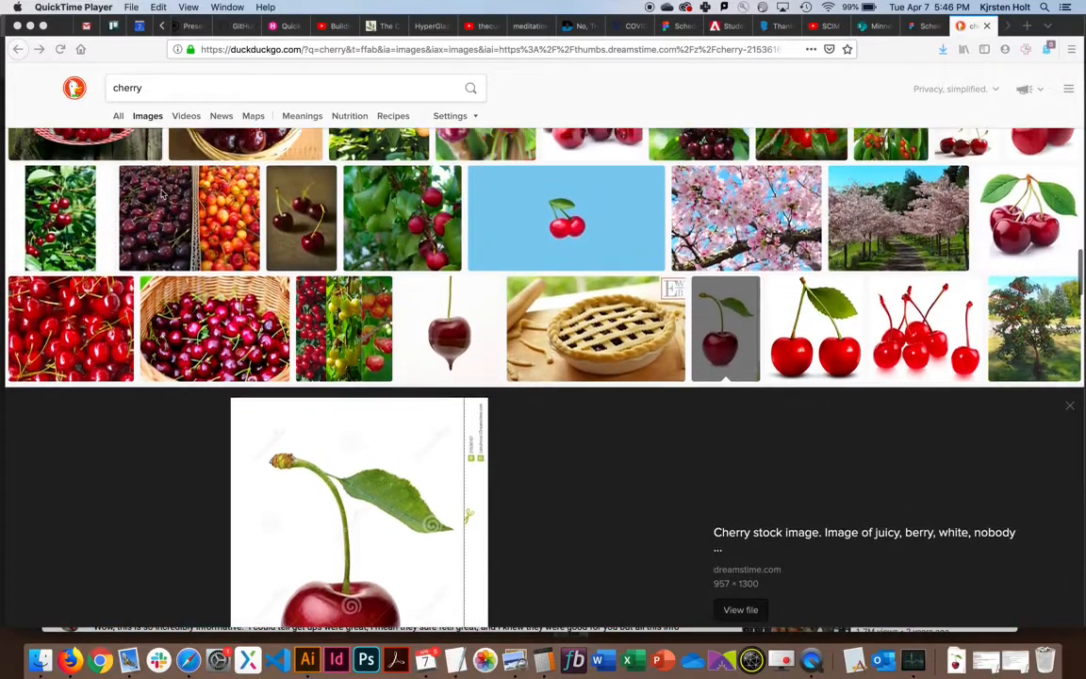
scroll(161, 192, "down", 1)
scroll(162, 193, "down", 5)
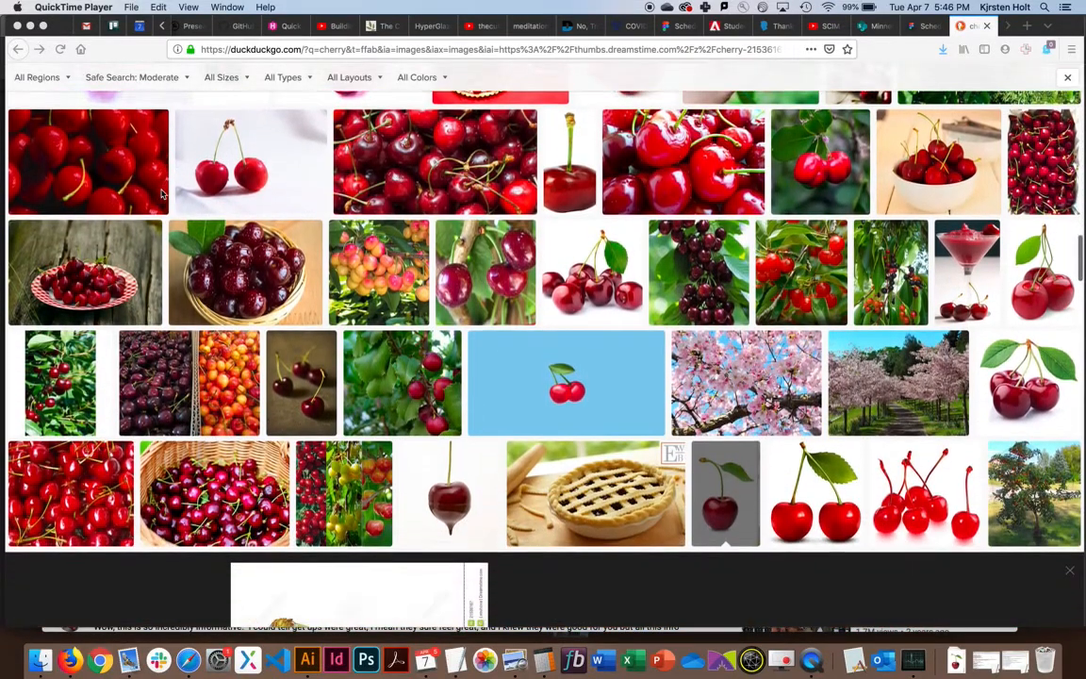
scroll(163, 193, "down", 2)
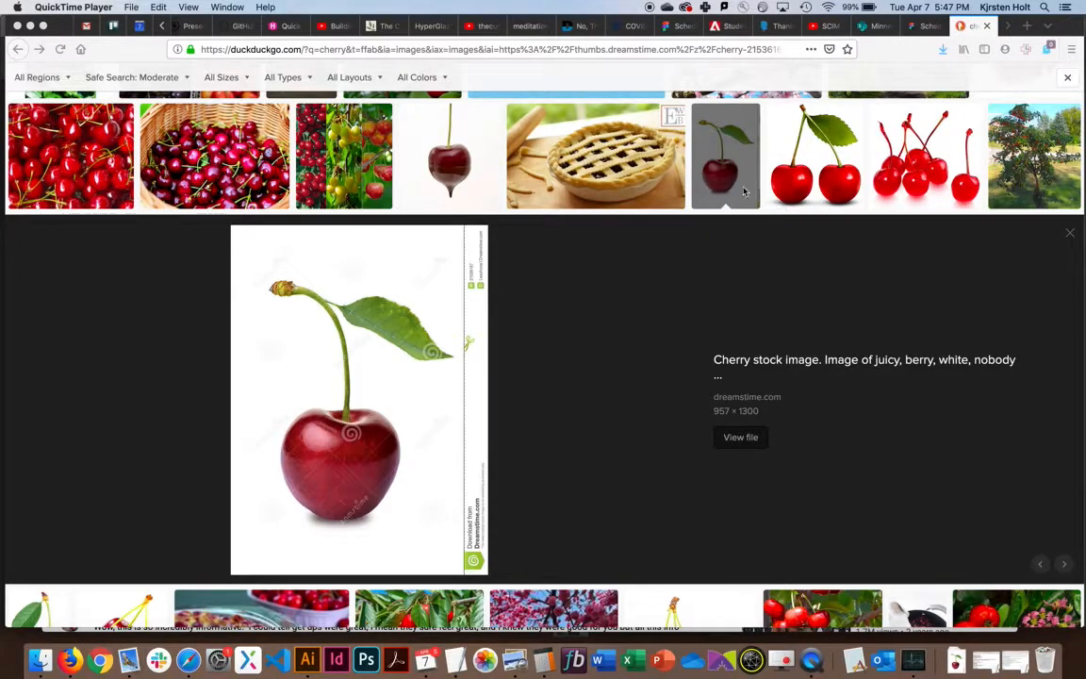
scroll(538, 342, "down", 3)
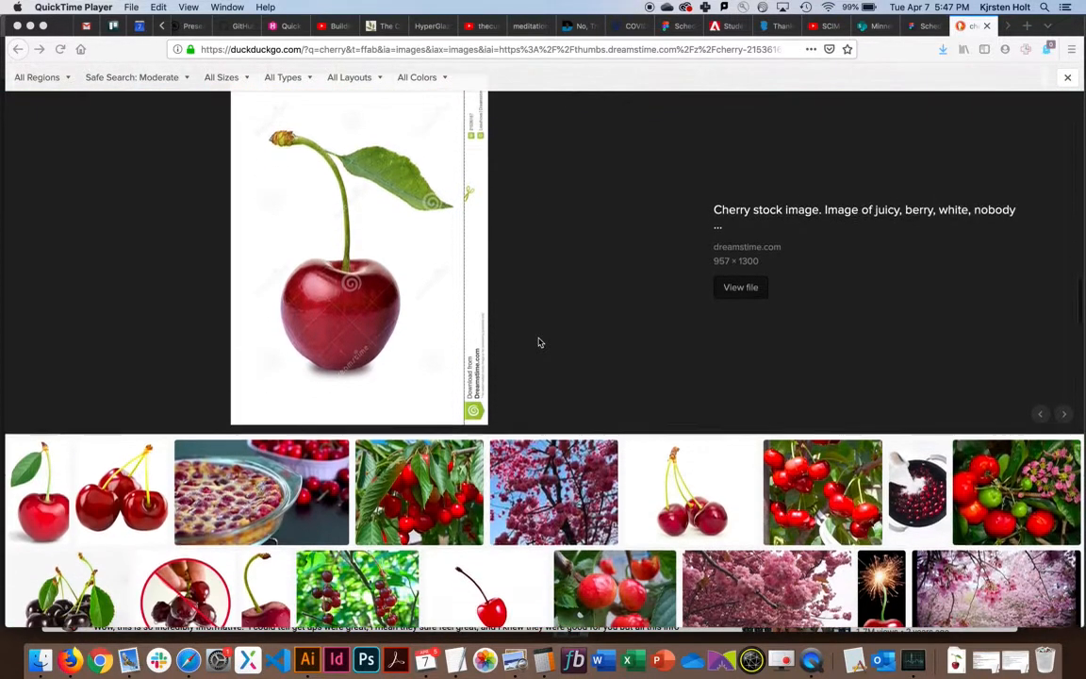
scroll(669, 335, "up", 2)
scroll(669, 335, "up", 3)
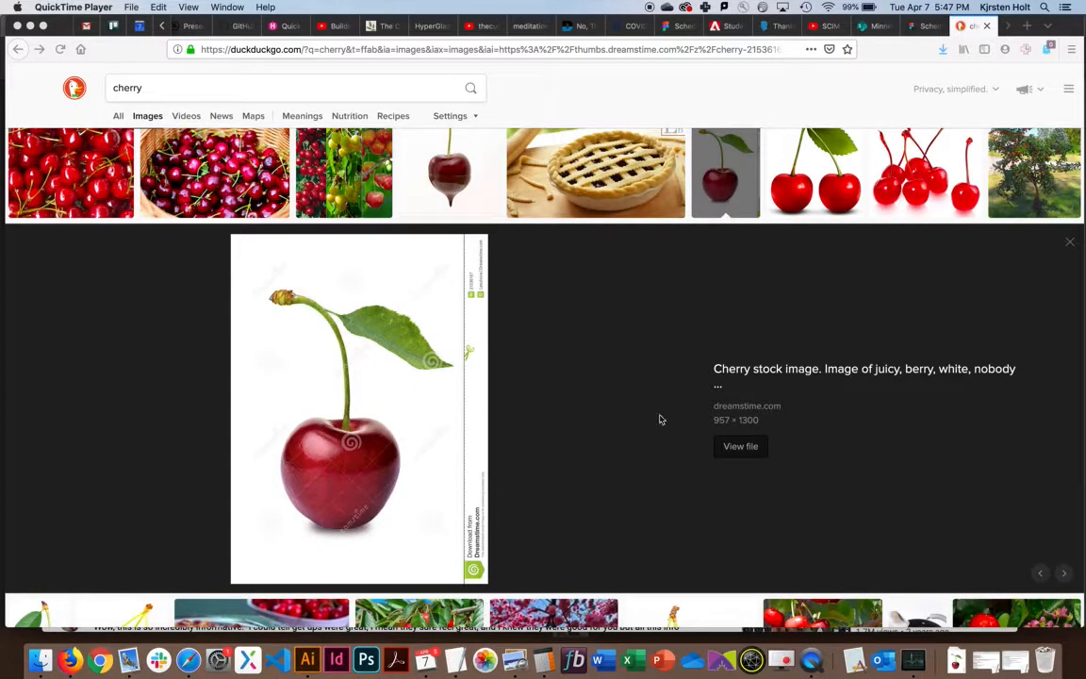
Open the selected cherry picture's full-size file and save it as cherry-21536167.jpg in Downloads, replacing the existing copy
left_click(749, 452)
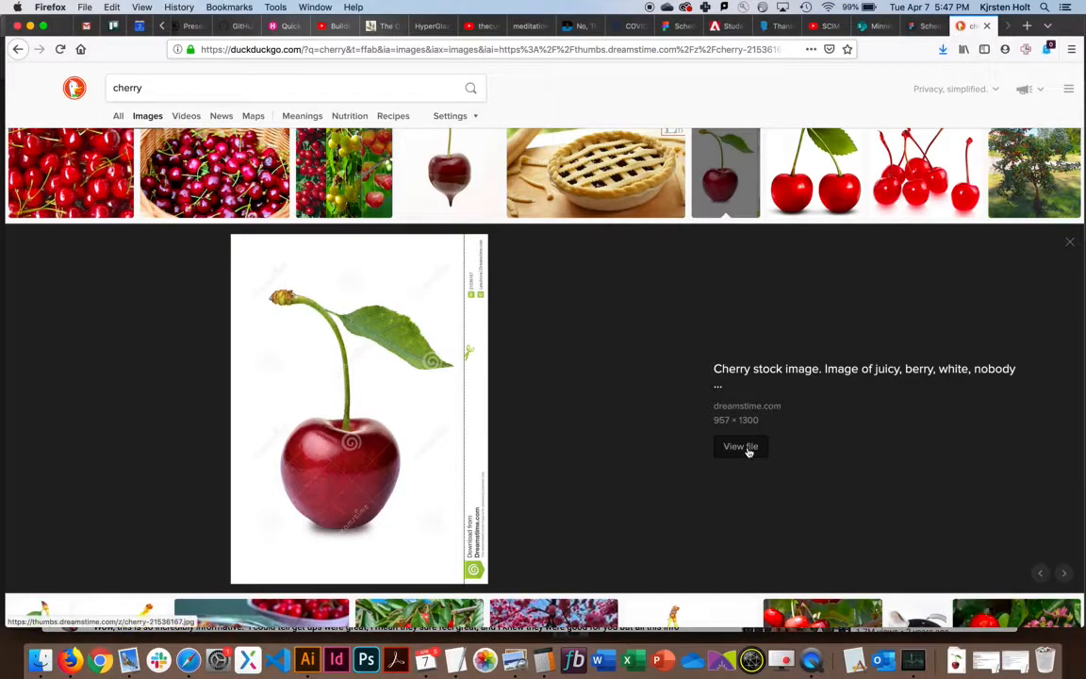
left_click(749, 452)
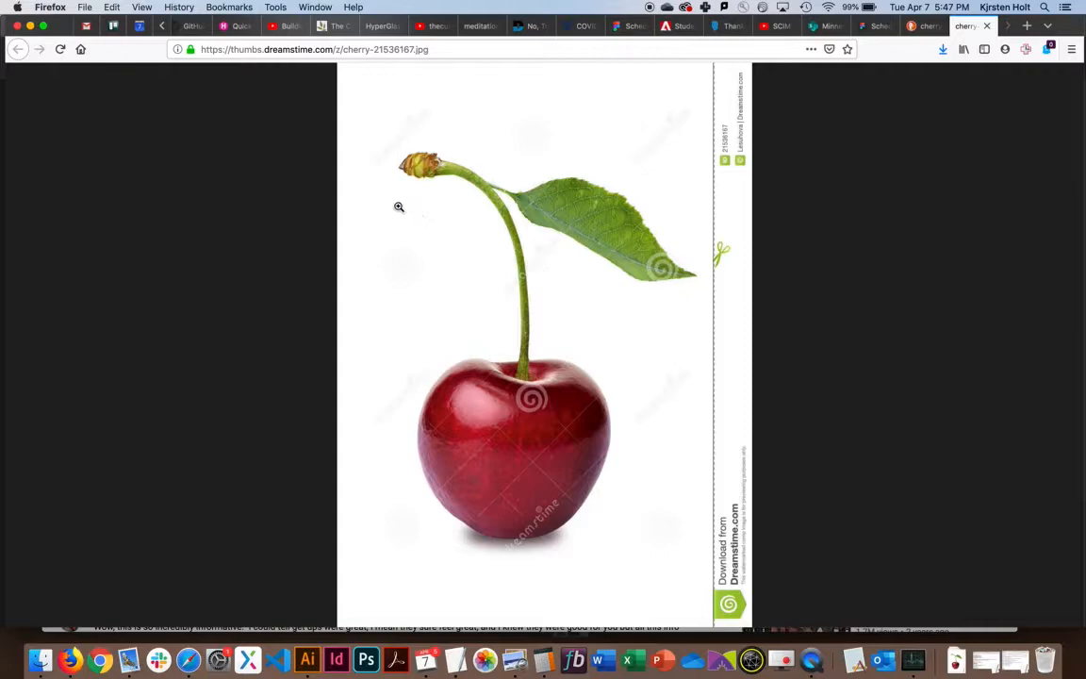
left_click(87, 6)
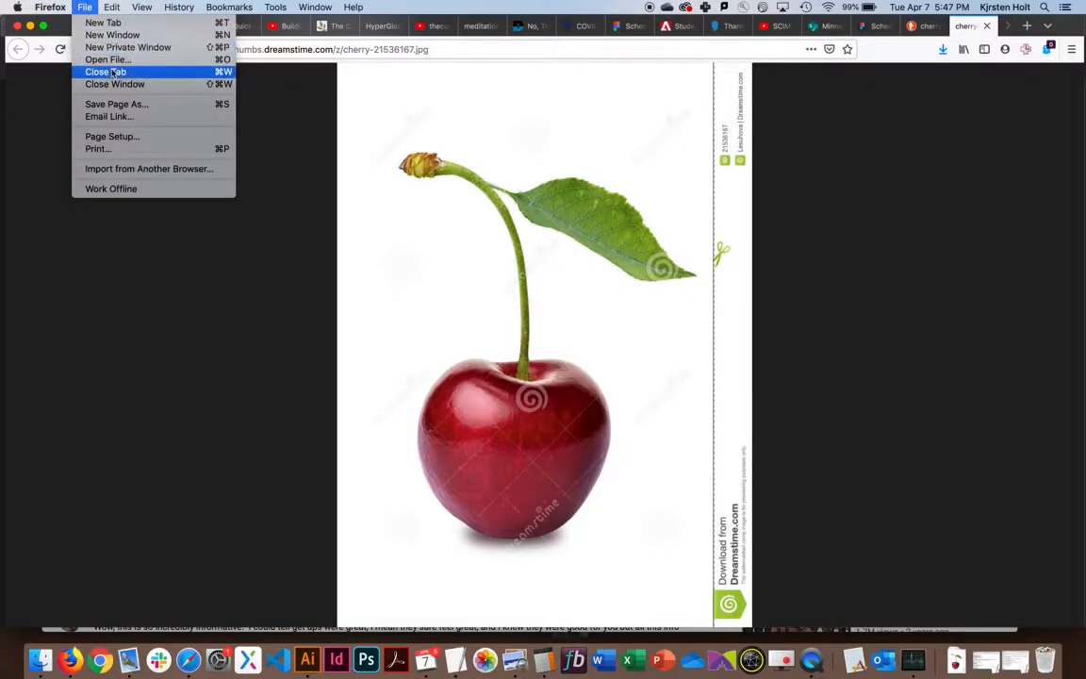
mouse_move(117, 7)
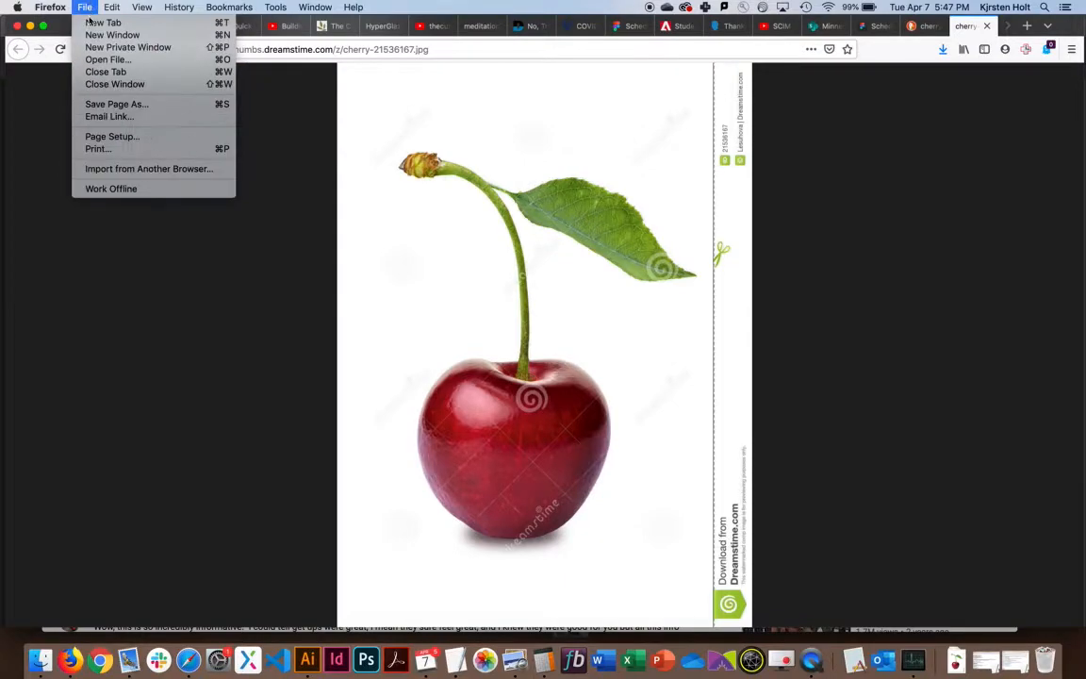
left_click(110, 103)
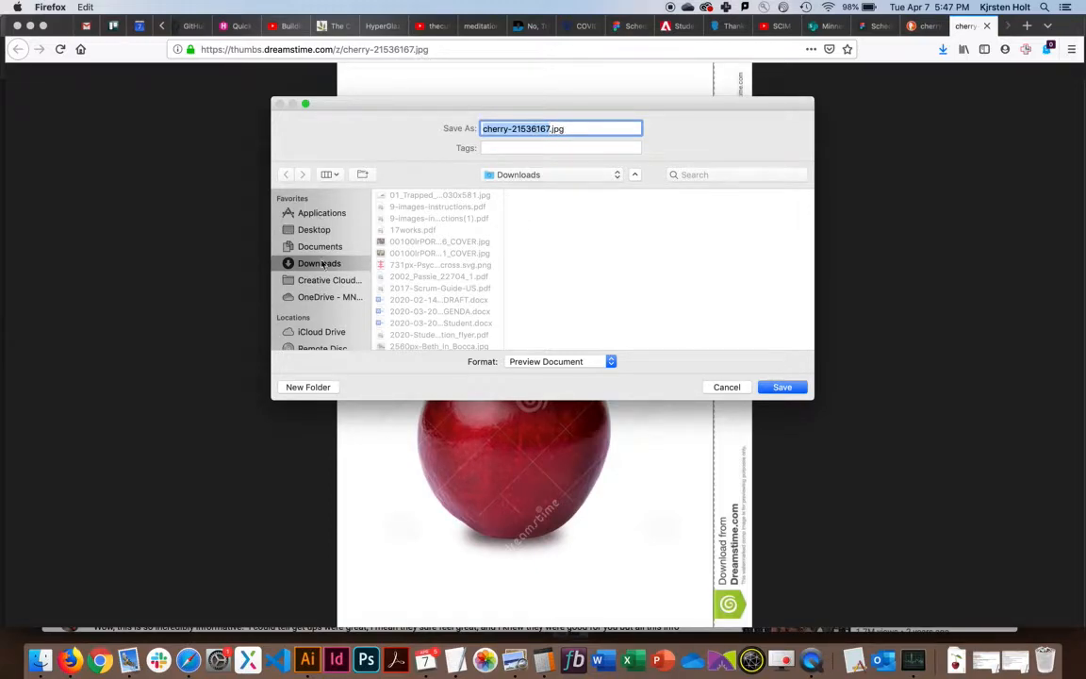
left_click(795, 388)
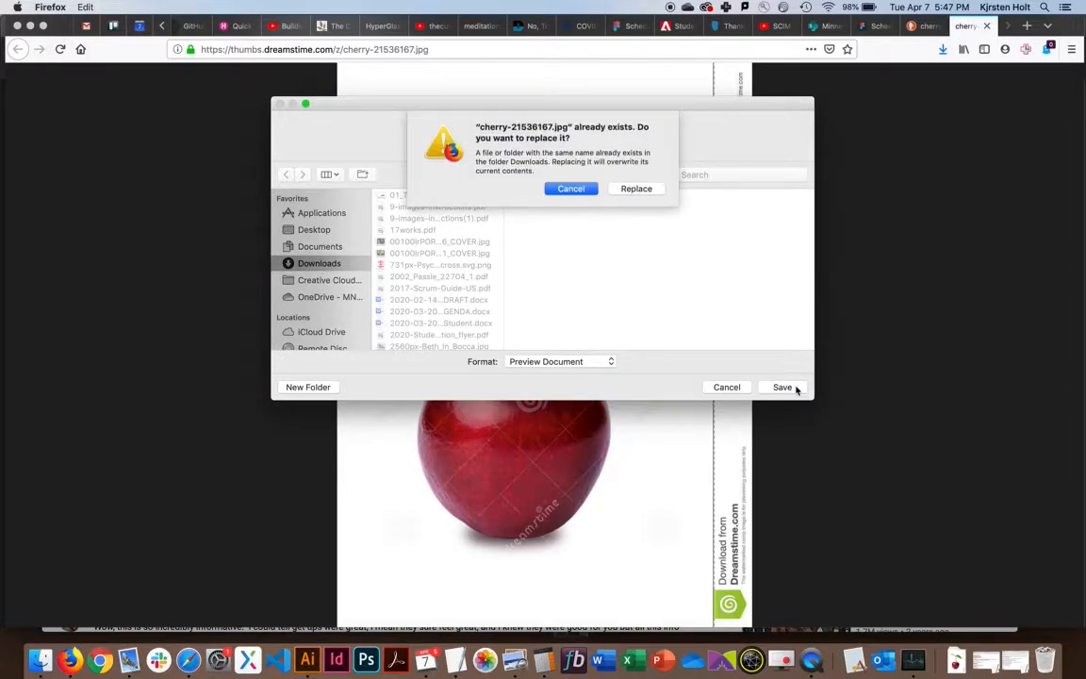
left_click(642, 190)
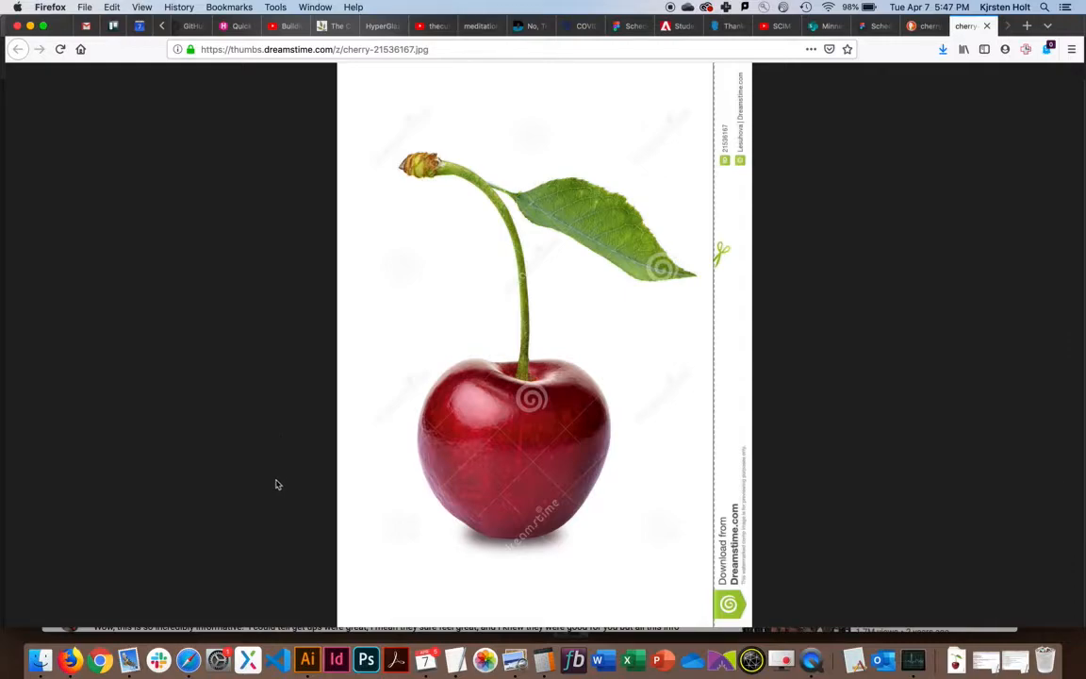
Switch to Illustrator, create a landscape Letter document from the print presets and reset the Essentials workspace
left_click(308, 659)
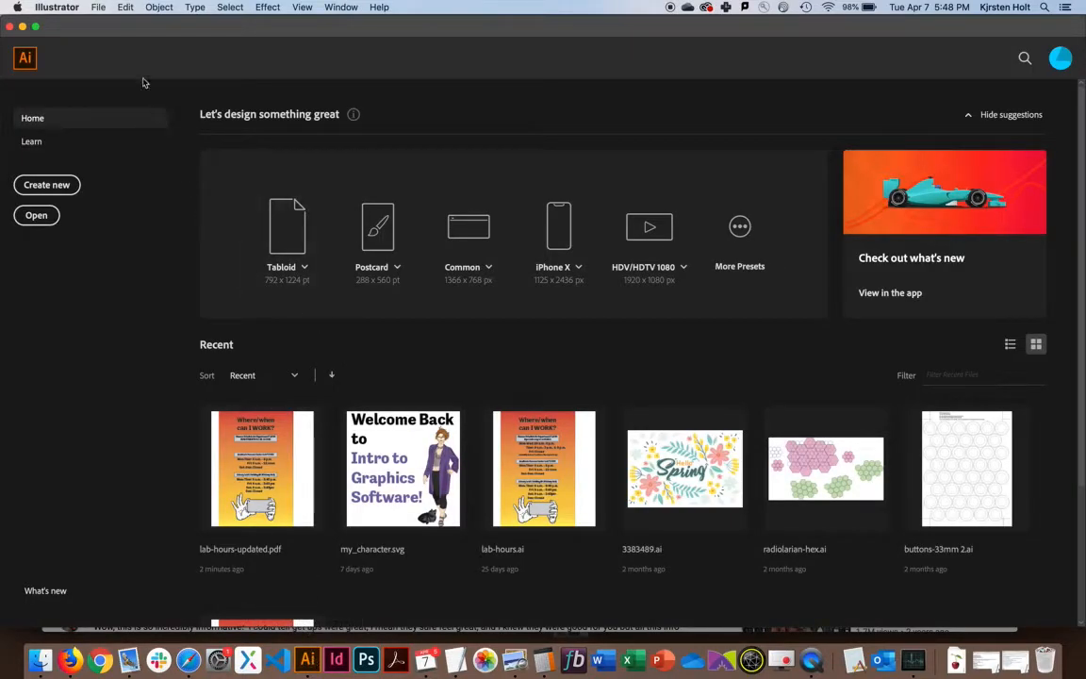
left_click(98, 8)
left_click(111, 21)
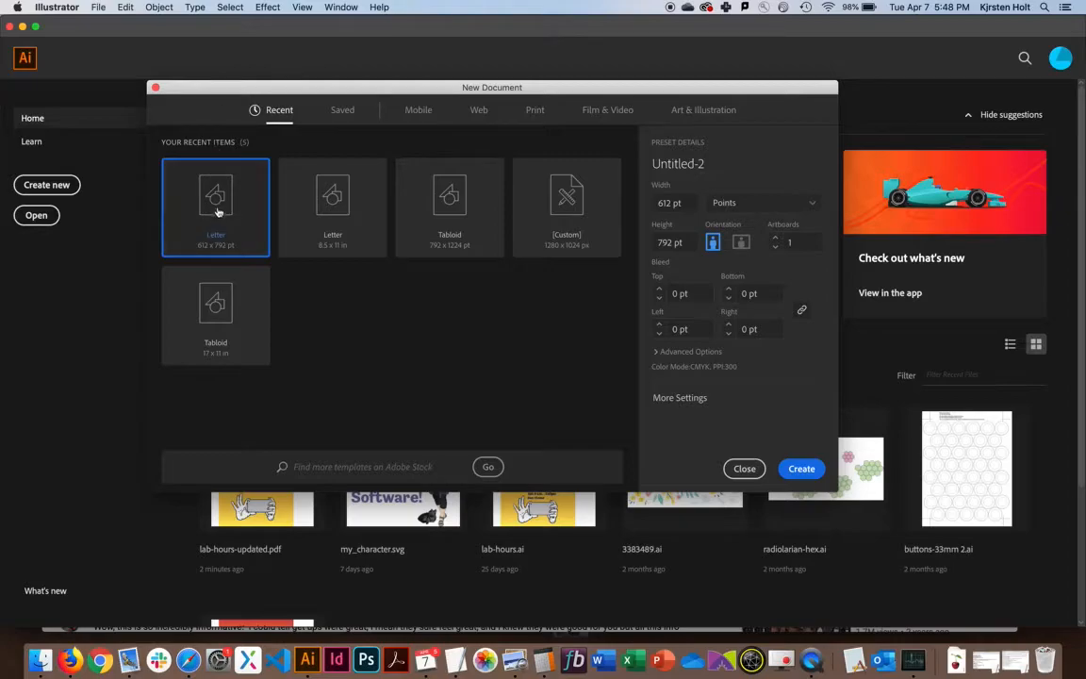
left_click(537, 110)
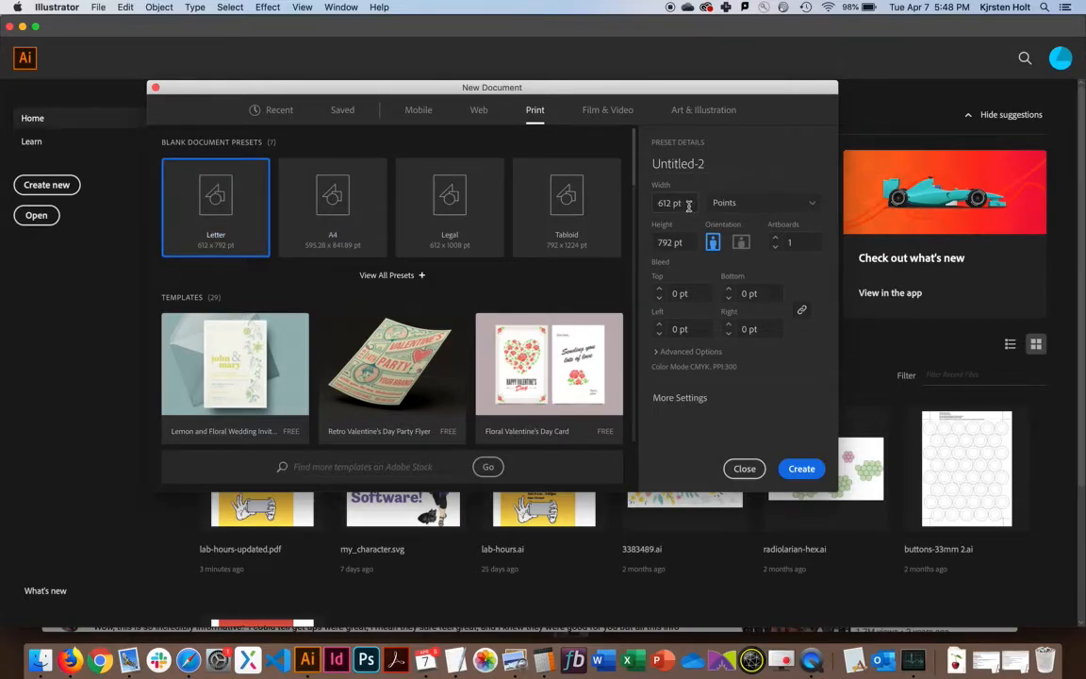
left_click(743, 244)
left_click(801, 471)
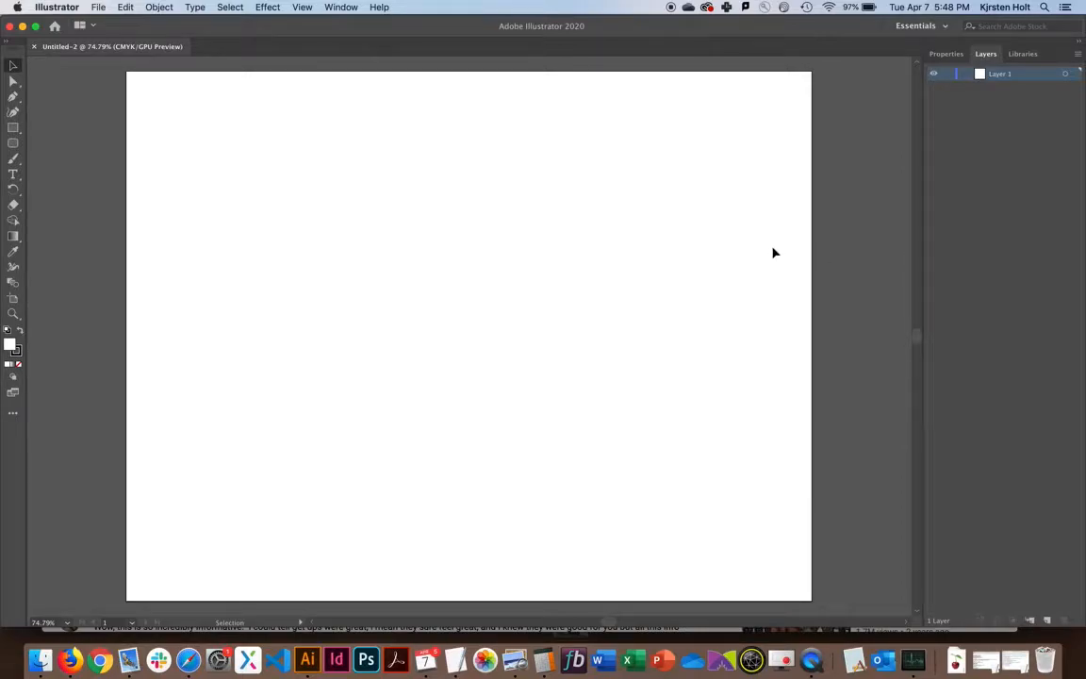
left_click(914, 28)
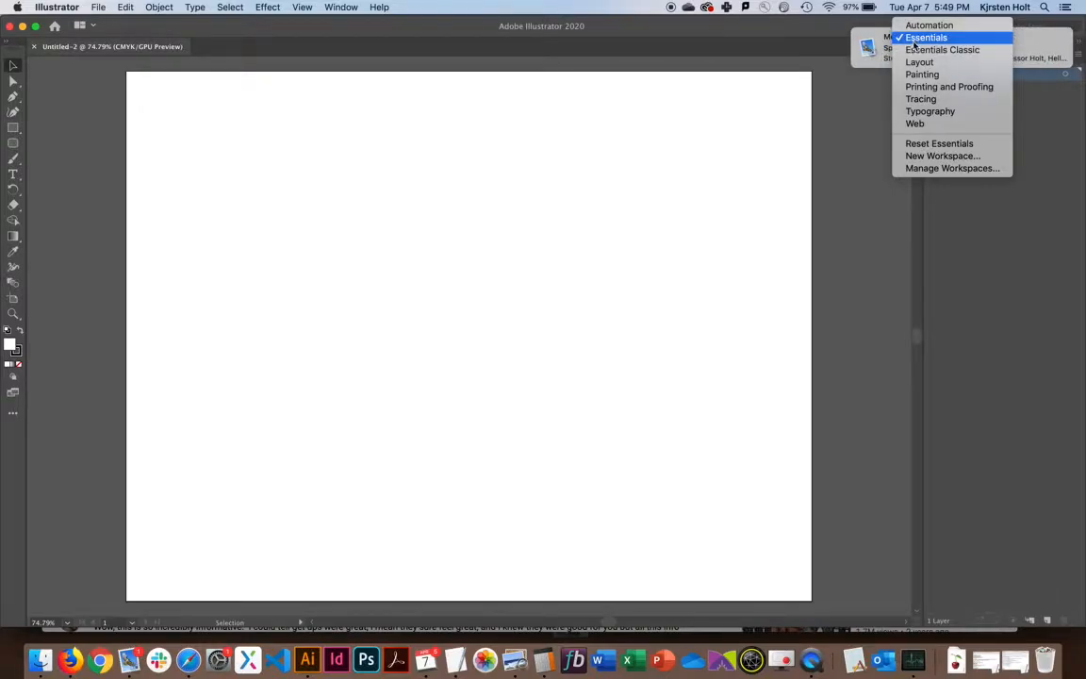
left_click(925, 146)
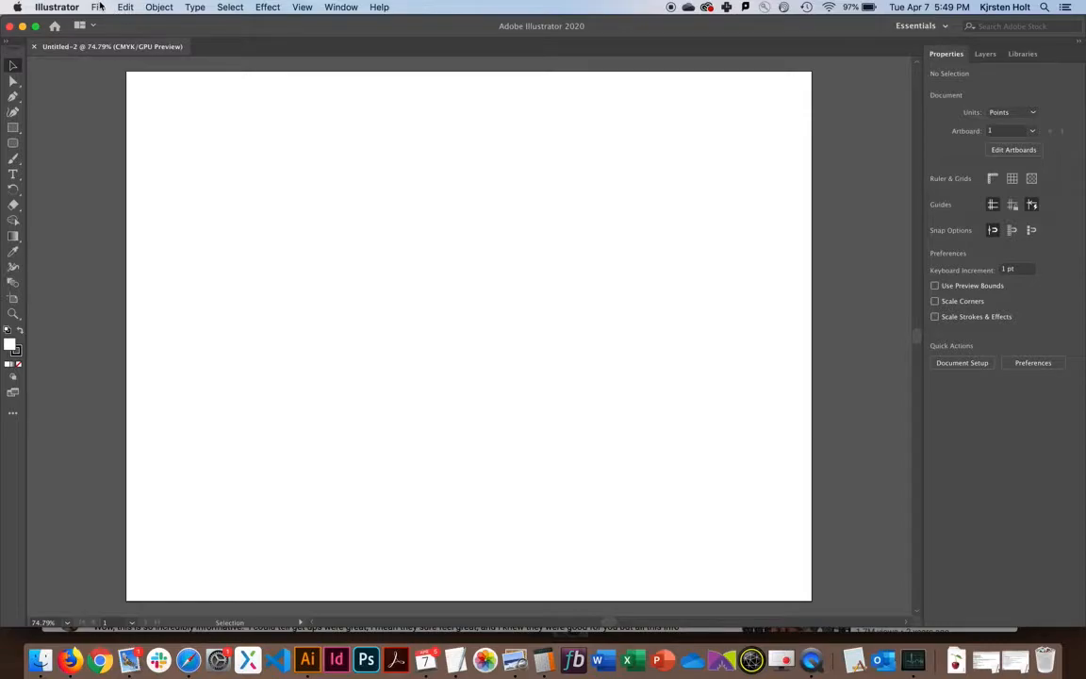
Place cherry-21536167.jpg from Downloads as a linked image on the artboard's left half, about 304 pt wide and 413 pt high
left_click(98, 6)
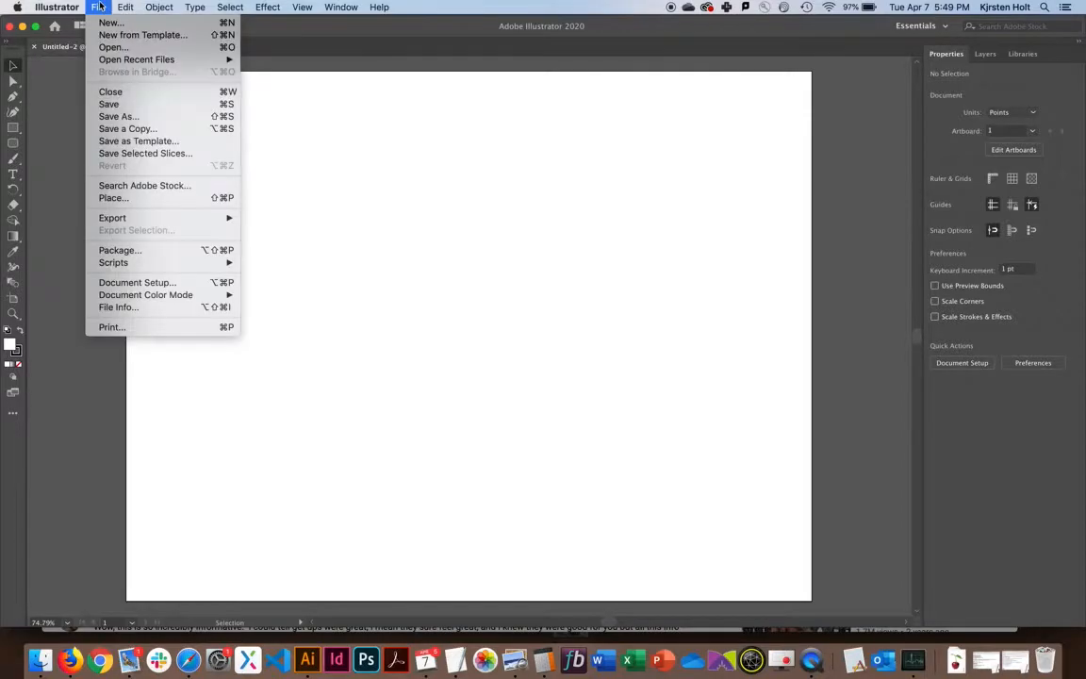
left_click(140, 199)
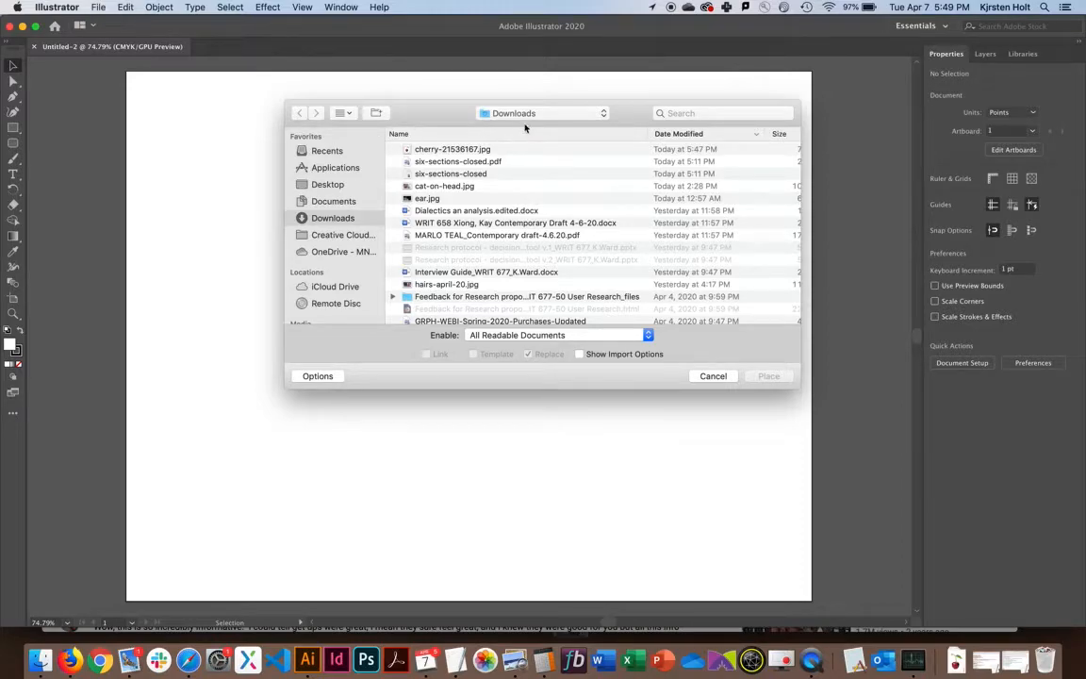
left_click(468, 150)
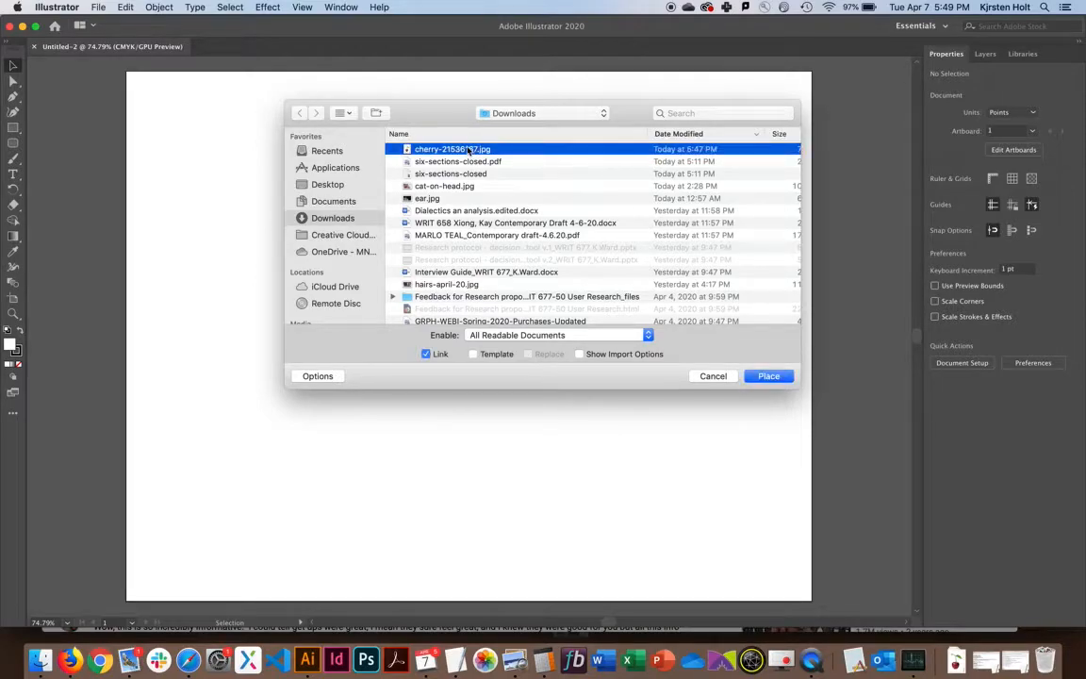
left_click(759, 376)
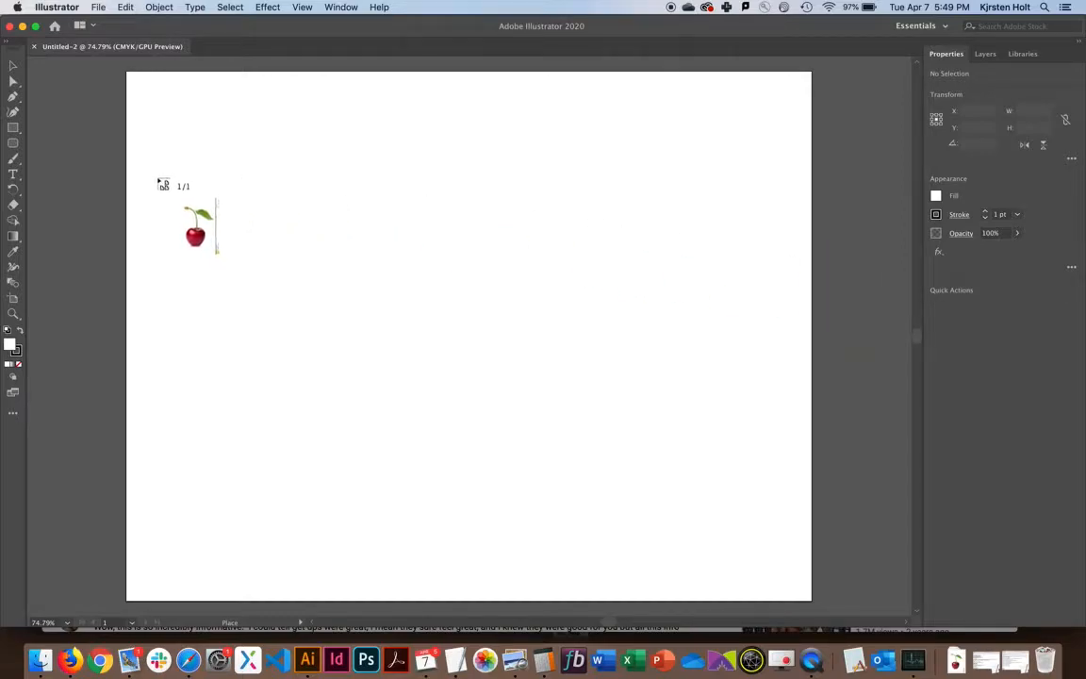
left_click_drag(151, 159, 558, 521)
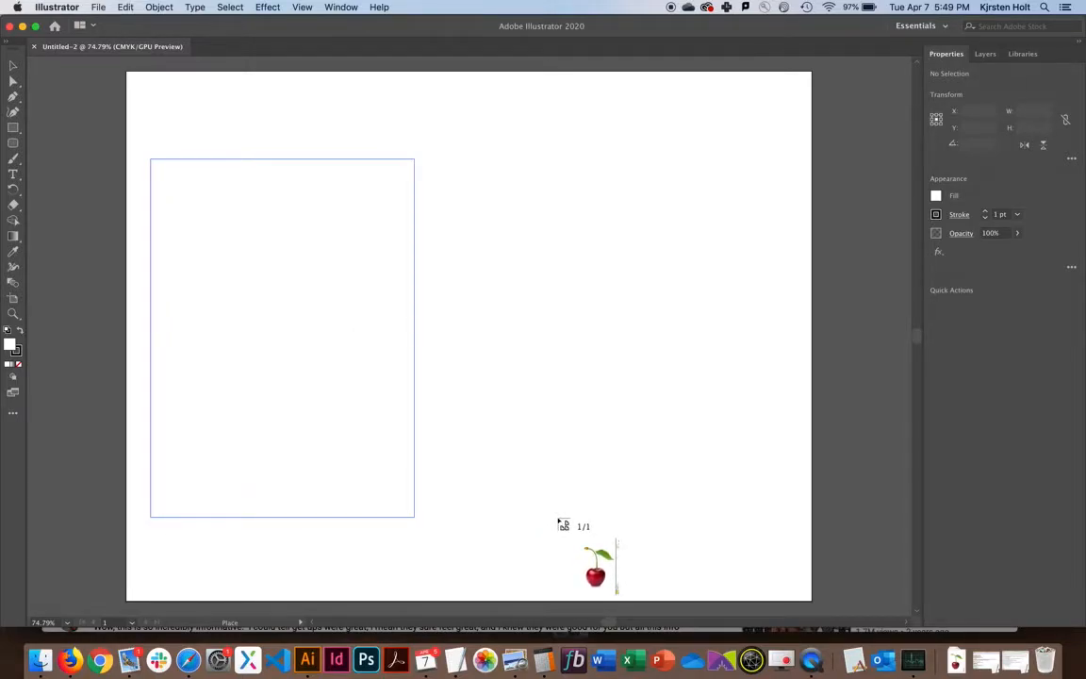
left_click_drag(558, 520, 557, 519)
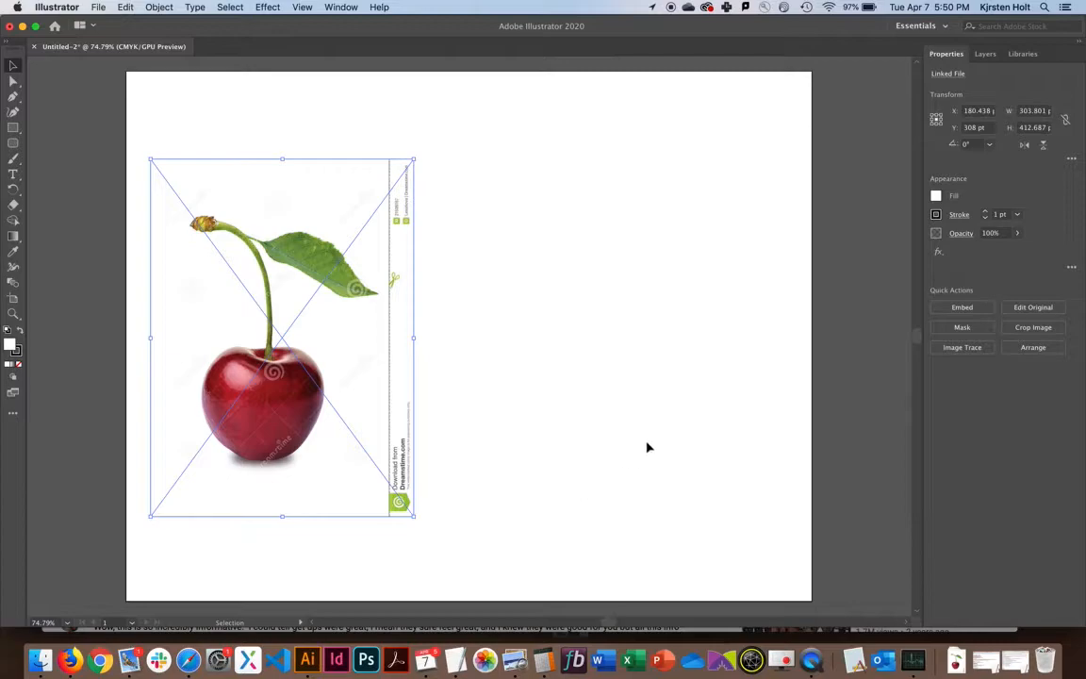
Rename Layer 1, which holds the placed cherry image, to "guide layer"
left_click(984, 57)
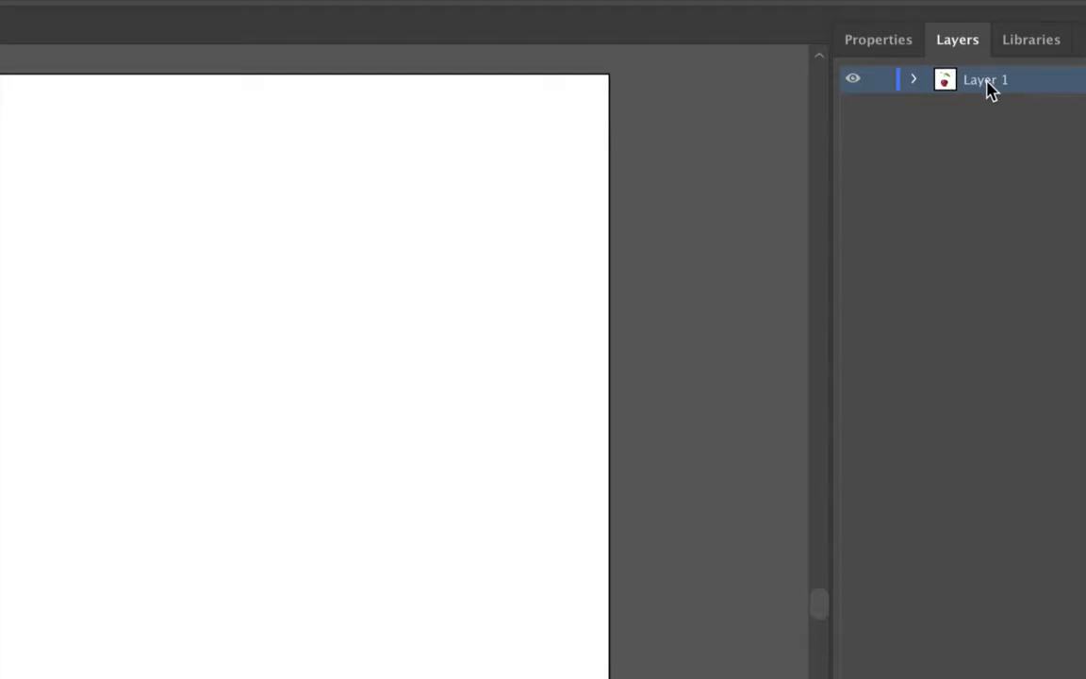
double_click(990, 85)
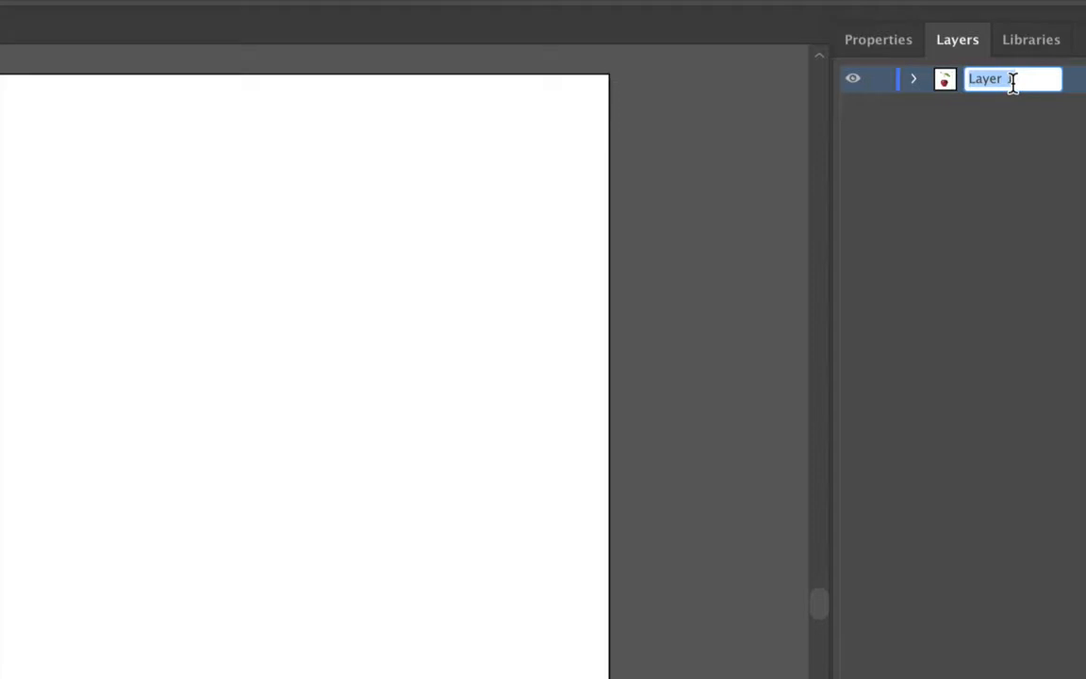
type("guide layer")
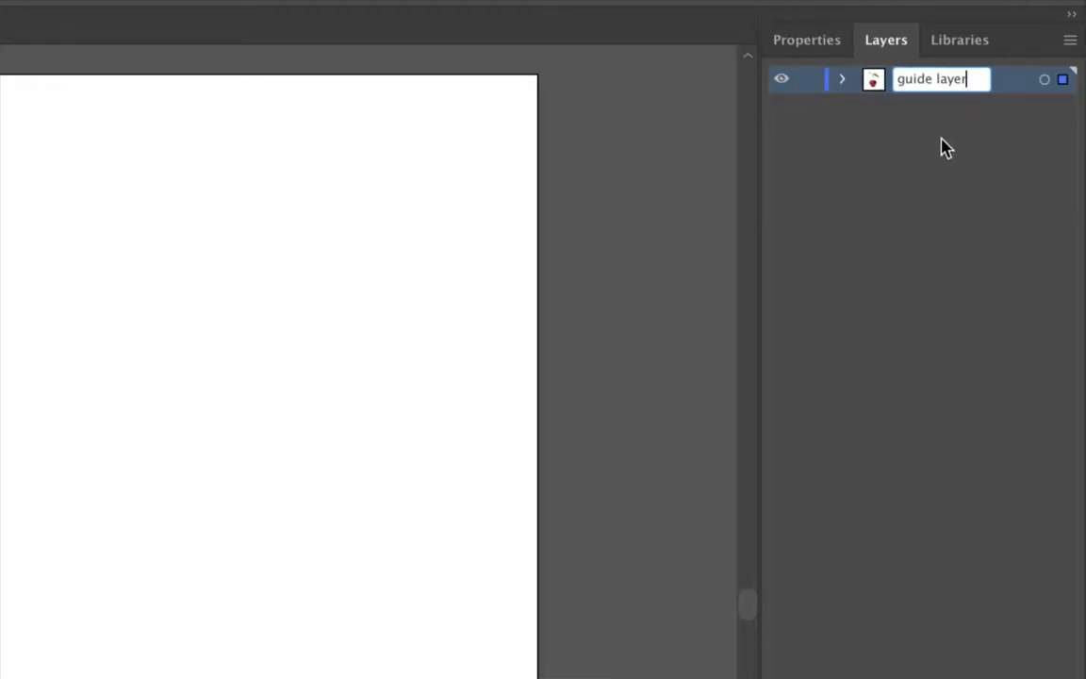
key("Return")
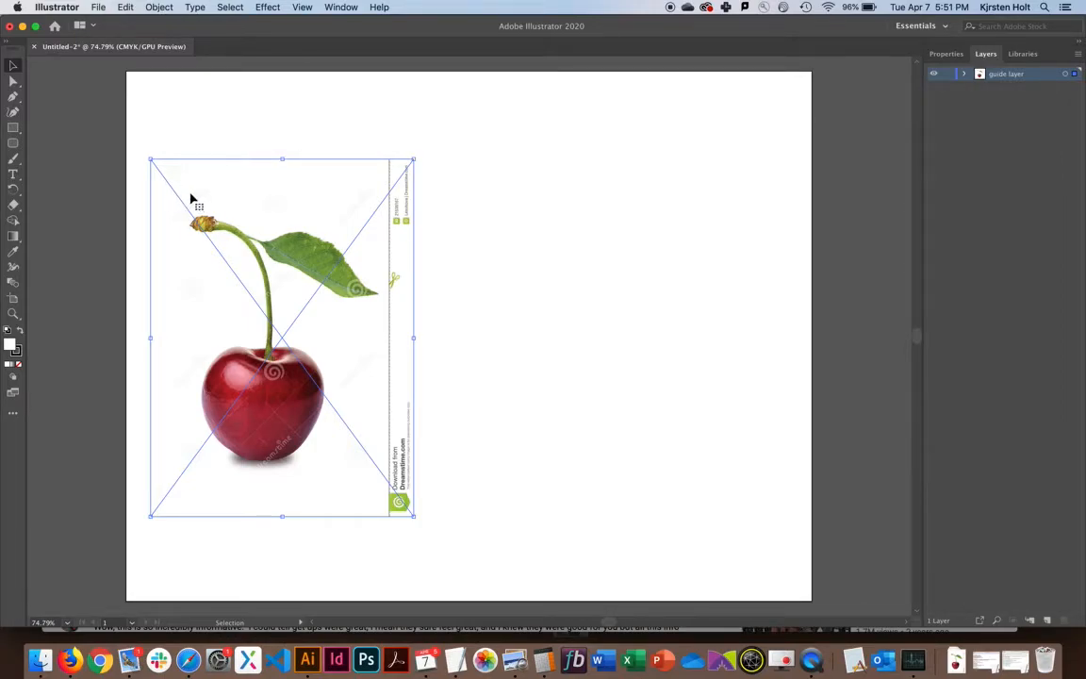
Copy the placed cherry image and paste the copy onto a new layer above the guide layer
left_click(103, 225)
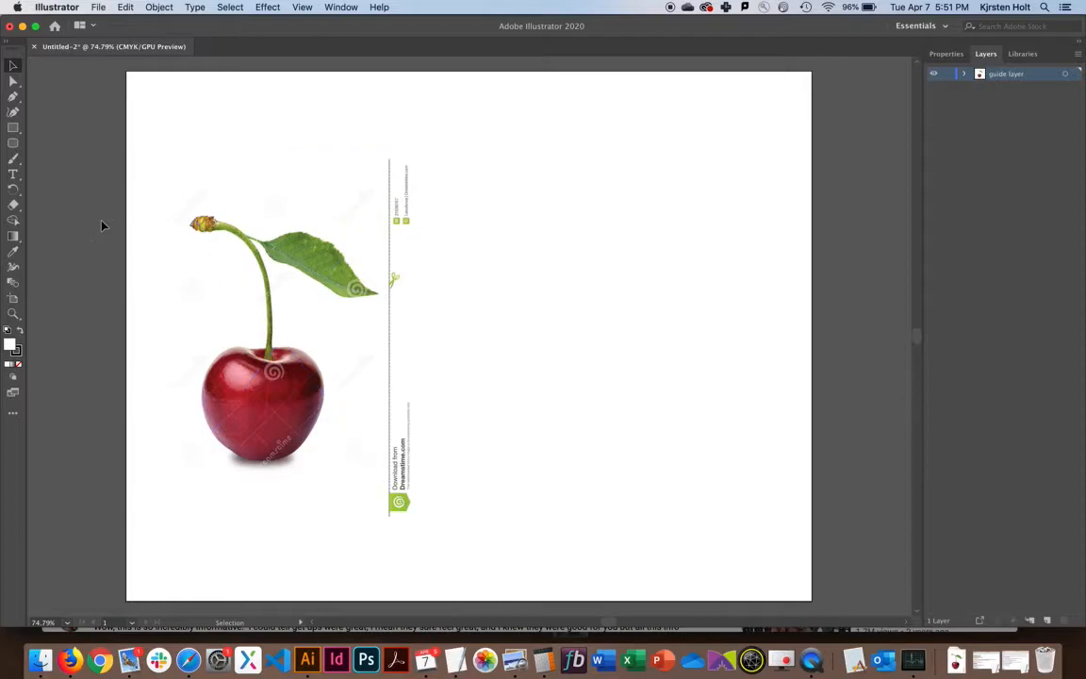
left_click(233, 201)
left_click(273, 196)
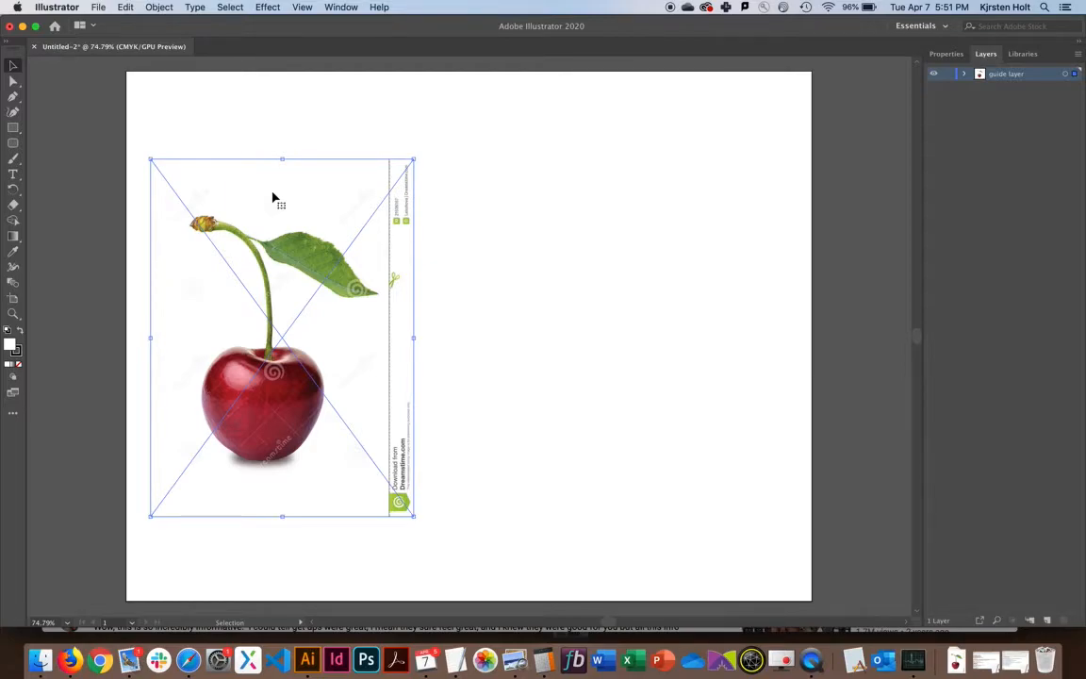
left_click(128, 7)
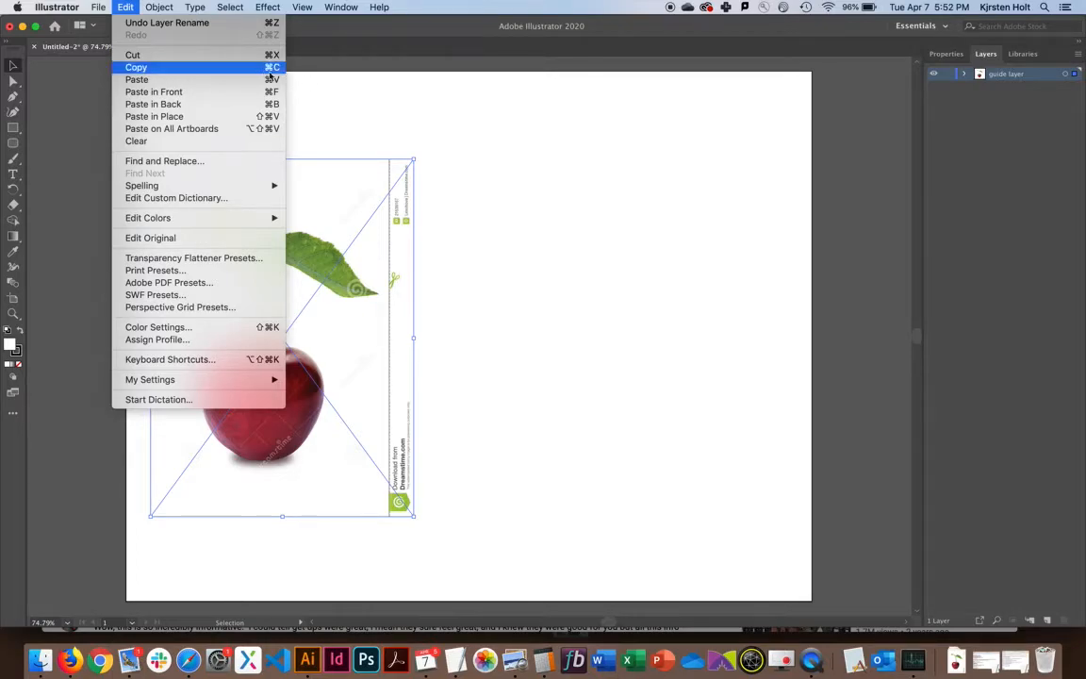
left_click(212, 69)
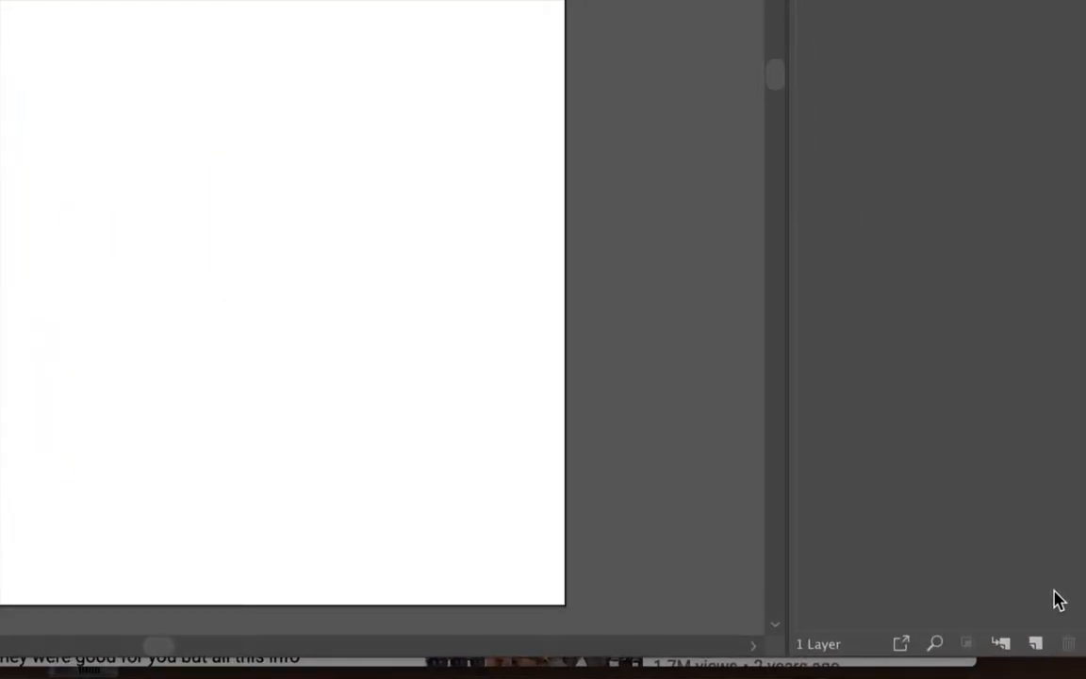
left_click(1036, 646)
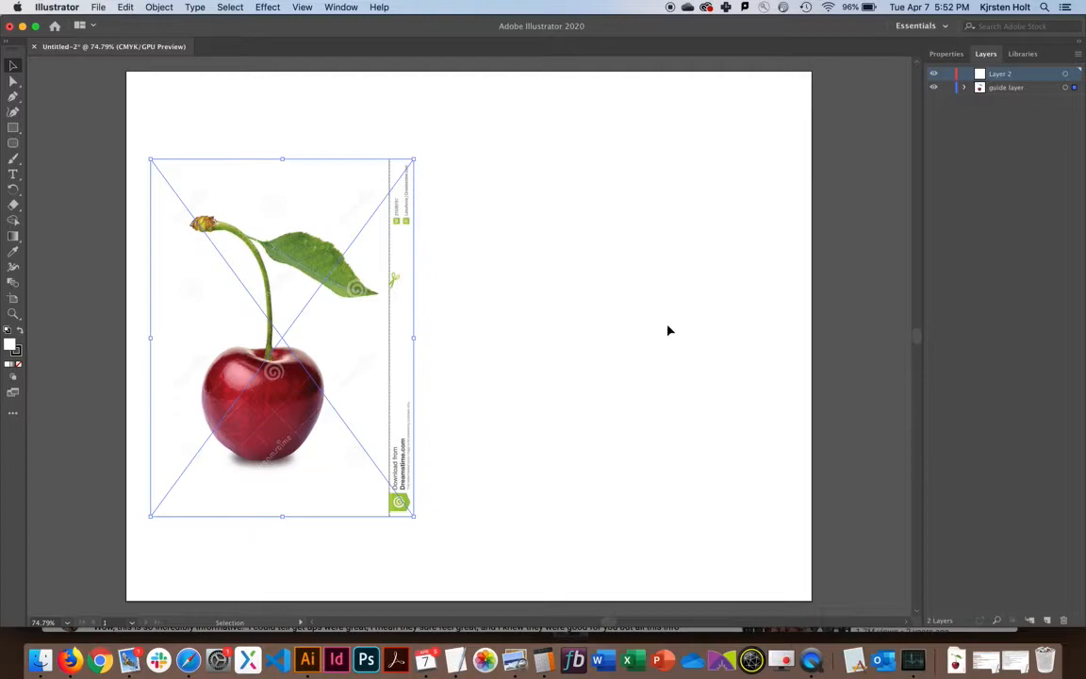
left_click(126, 6)
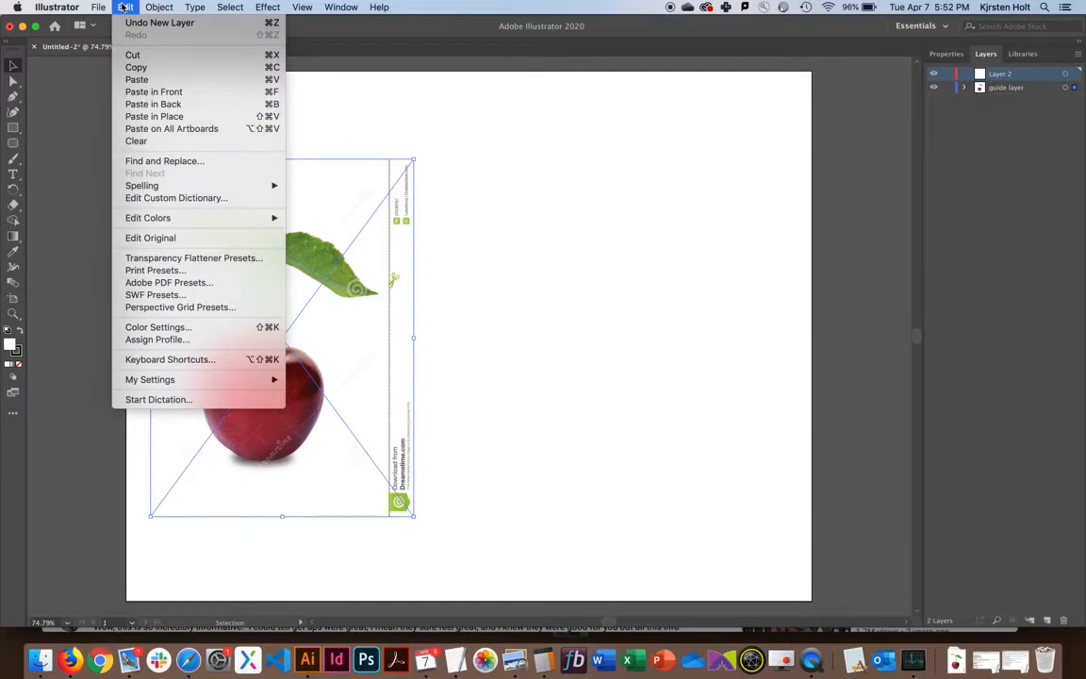
left_click(153, 81)
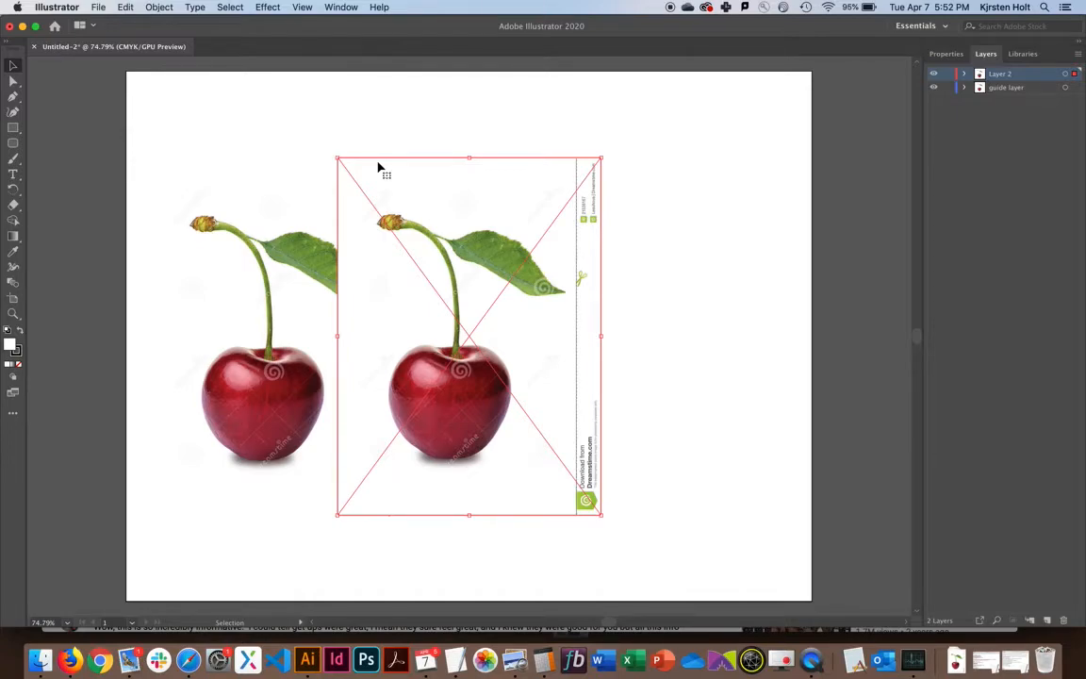
Move the pasted cherry copy to the artboard's right half, clear of the original image, and keep the copy selected
left_click_drag(377, 293, 517, 325)
left_click_drag(522, 325, 563, 329)
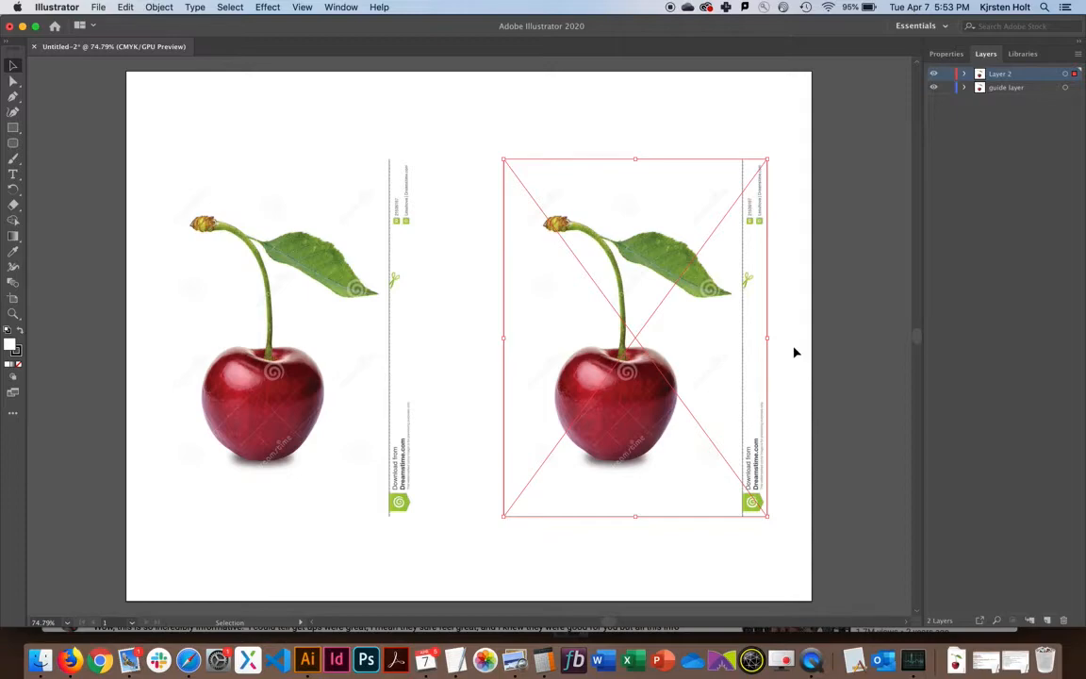
left_click(368, 254)
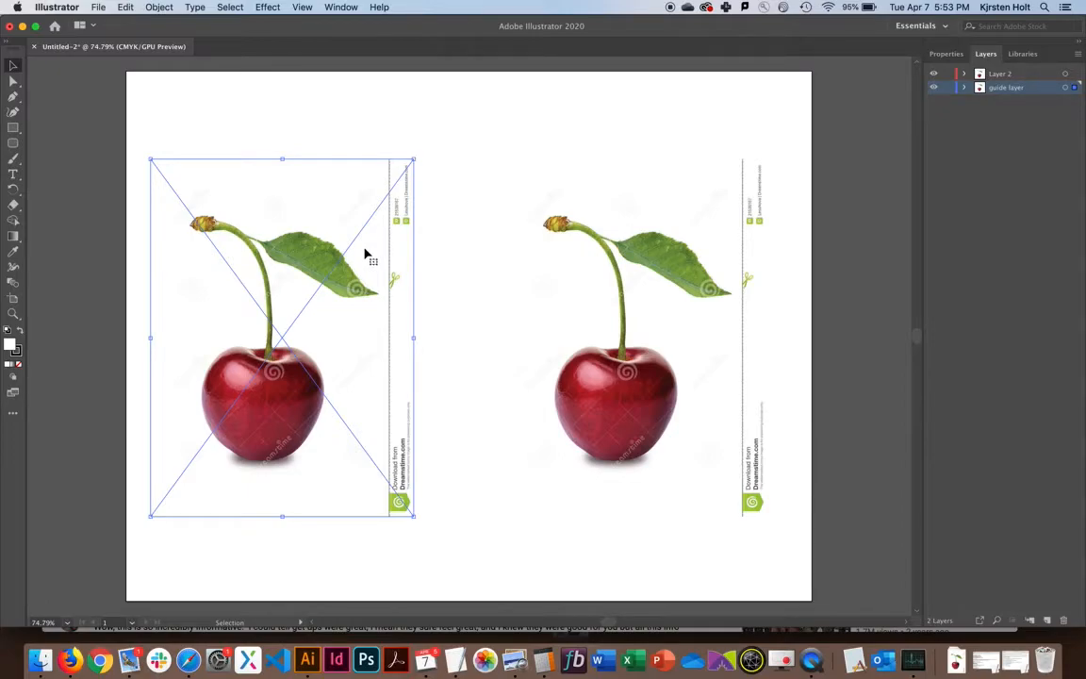
left_click(662, 212)
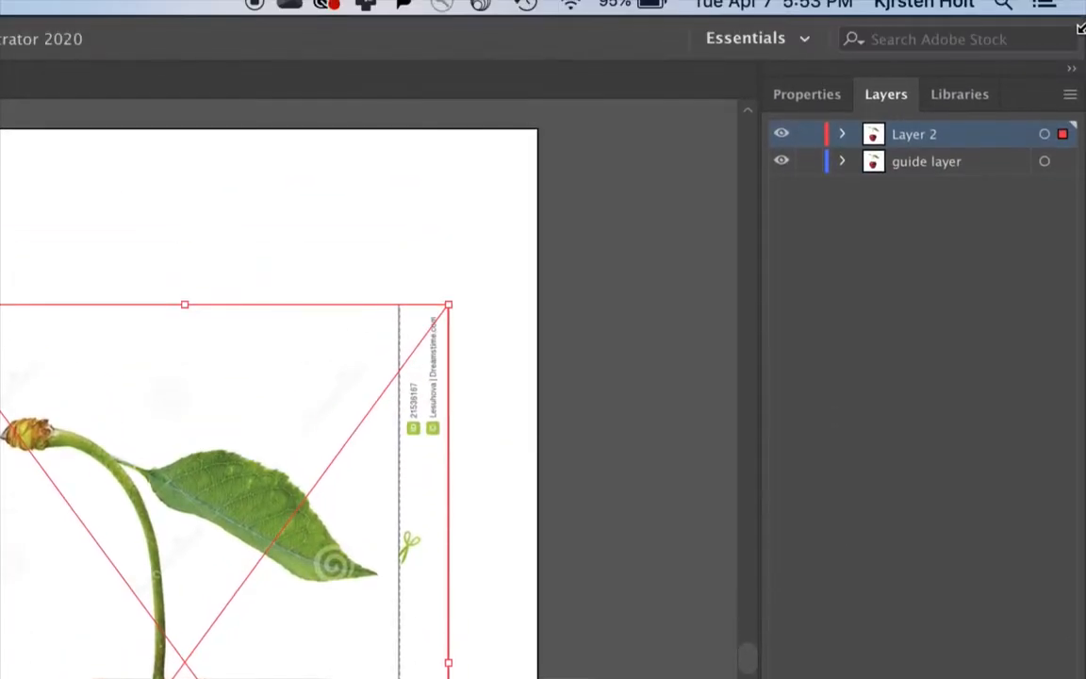
Rename Layer 2, which holds the cherry copy, to "colors layer" and lock it
double_click(912, 135)
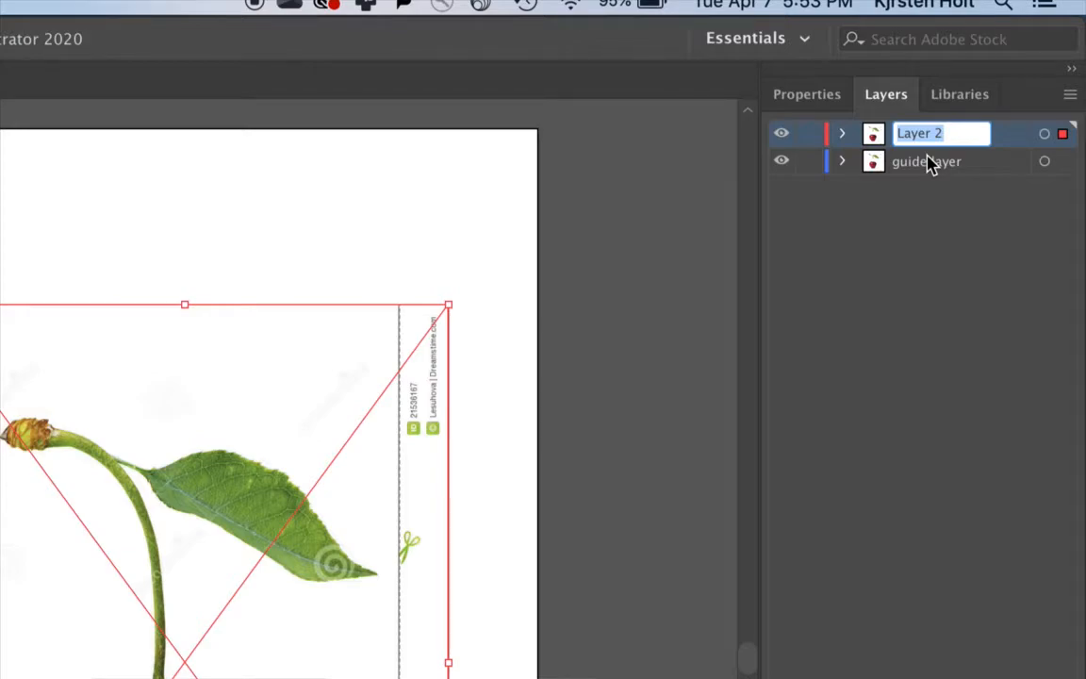
type("colors layer")
key("Return")
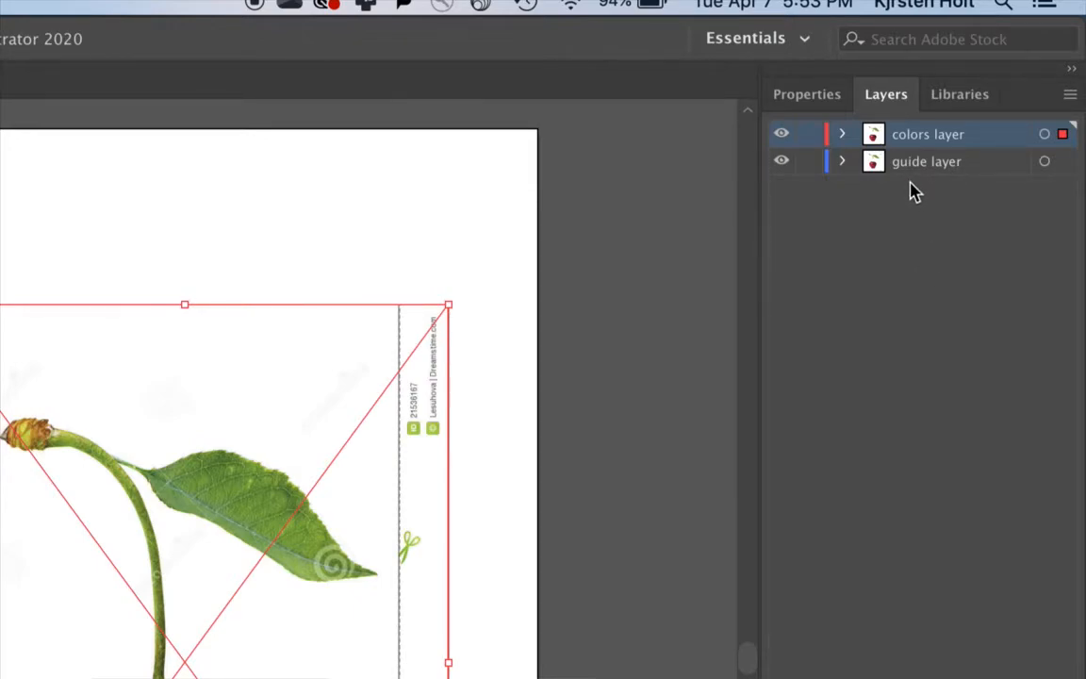
left_click(809, 137)
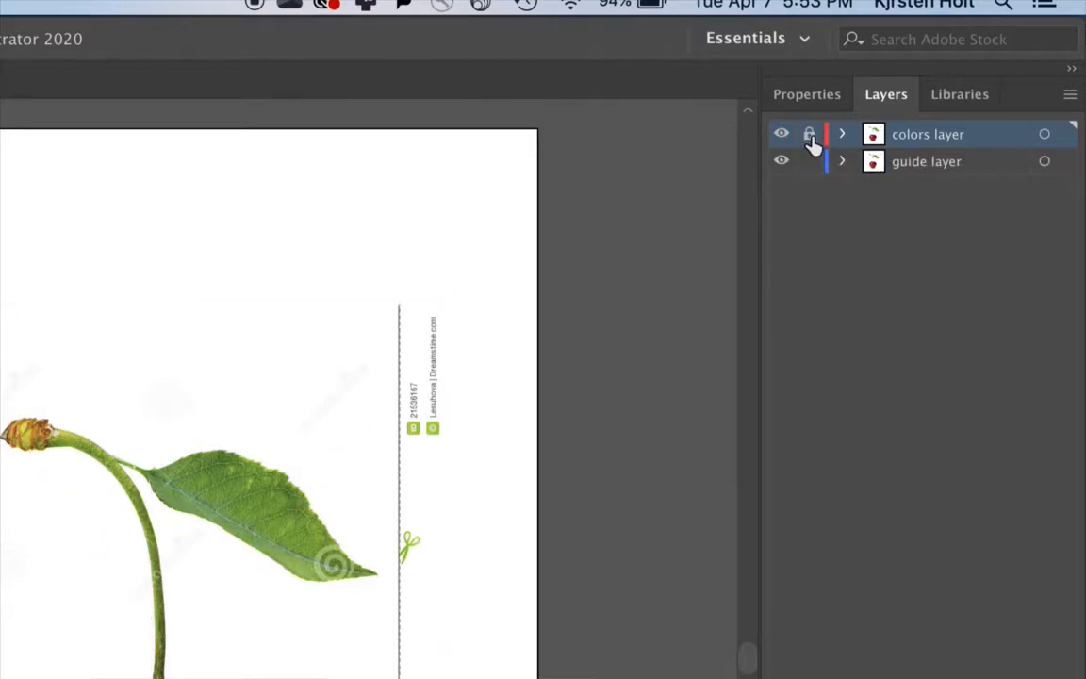
left_click_drag(335, 382, 474, 363)
scroll(384, 368, "down", 10)
scroll(384, 367, "left", 5)
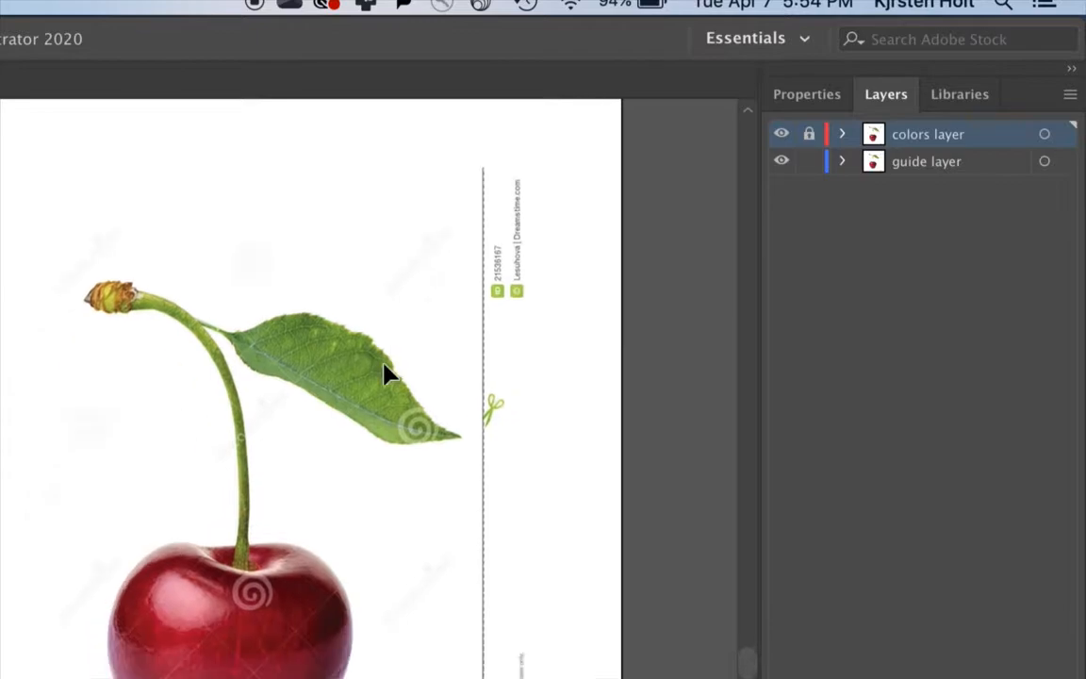
scroll(385, 368, "down", 5)
scroll(384, 368, "left", 3)
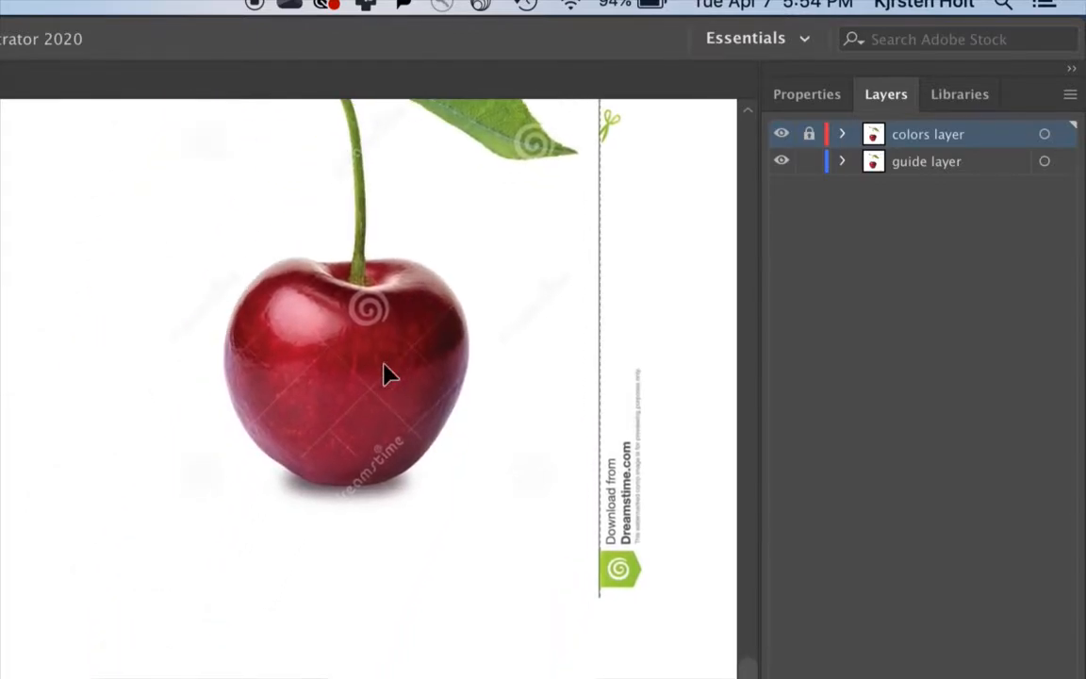
scroll(387, 374, "up", 15)
scroll(386, 374, "right", 3)
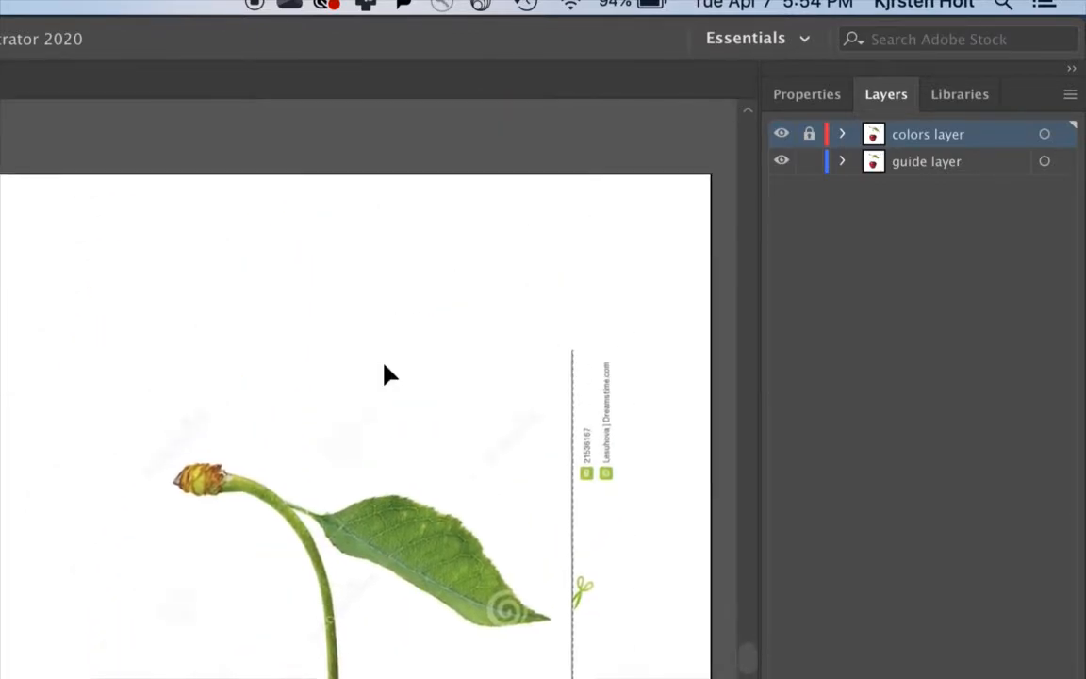
scroll(384, 368, "down", 1)
scroll(384, 368, "right", 1)
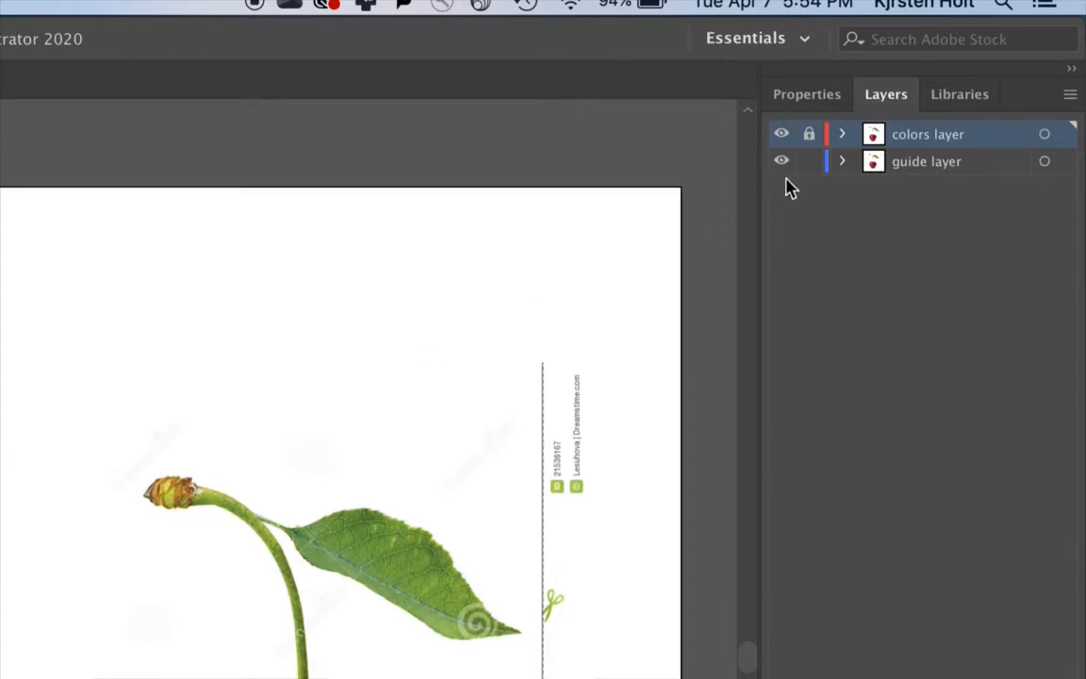
Make the guide layer a template layer with its images dimmed to 50%
double_click(929, 165)
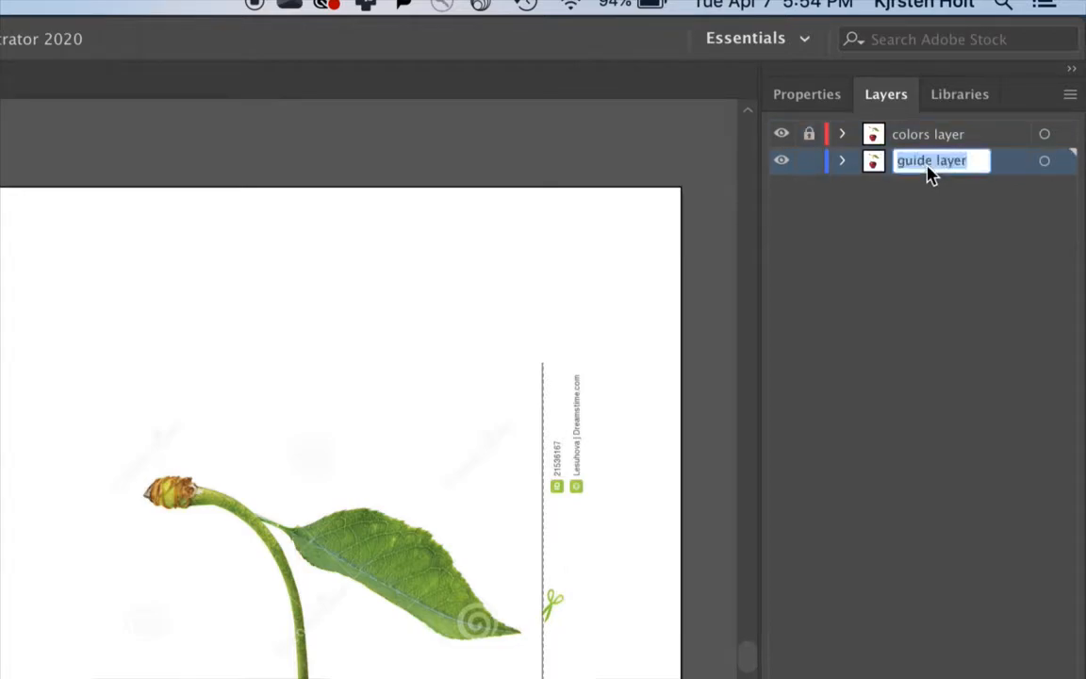
left_click(1007, 167)
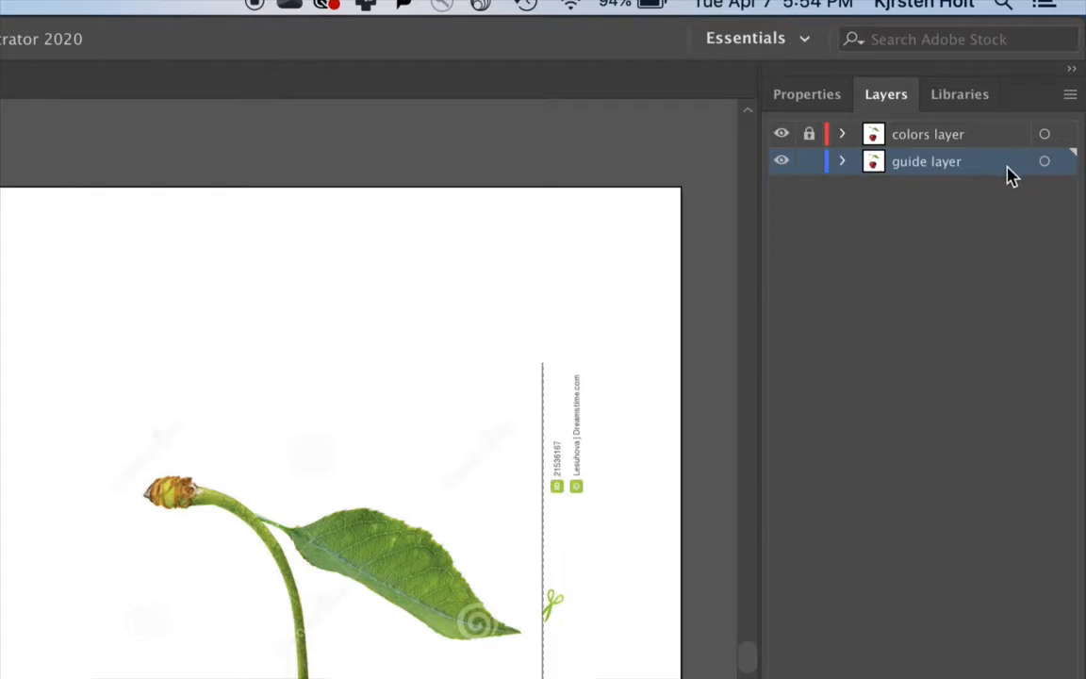
double_click(1011, 166)
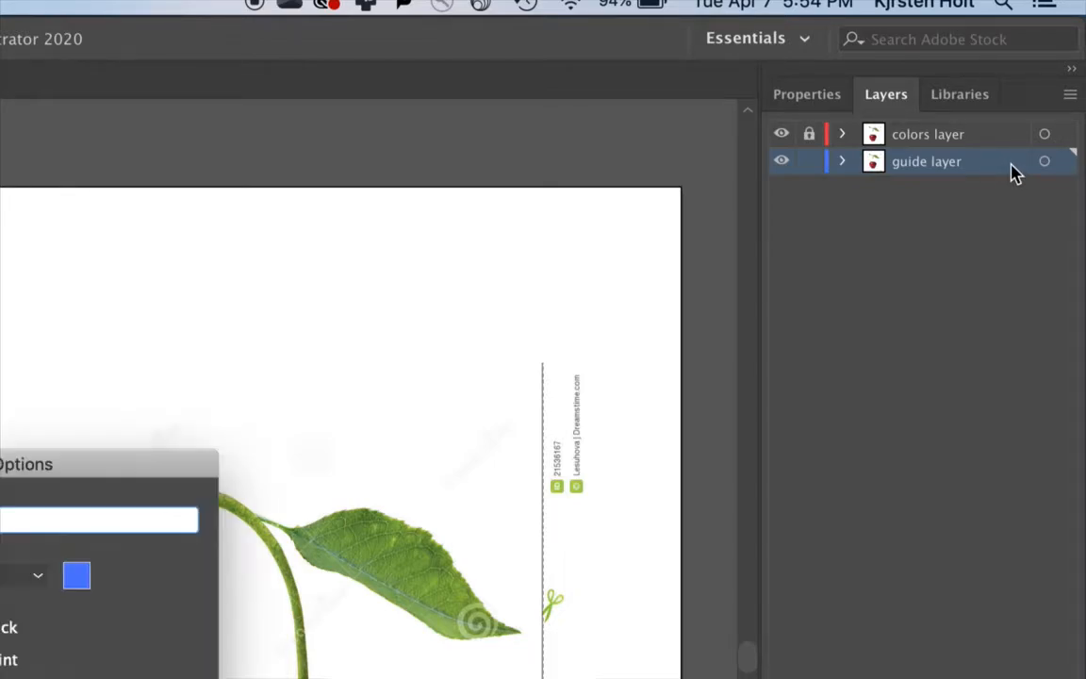
left_click_drag(174, 462, 675, 198)
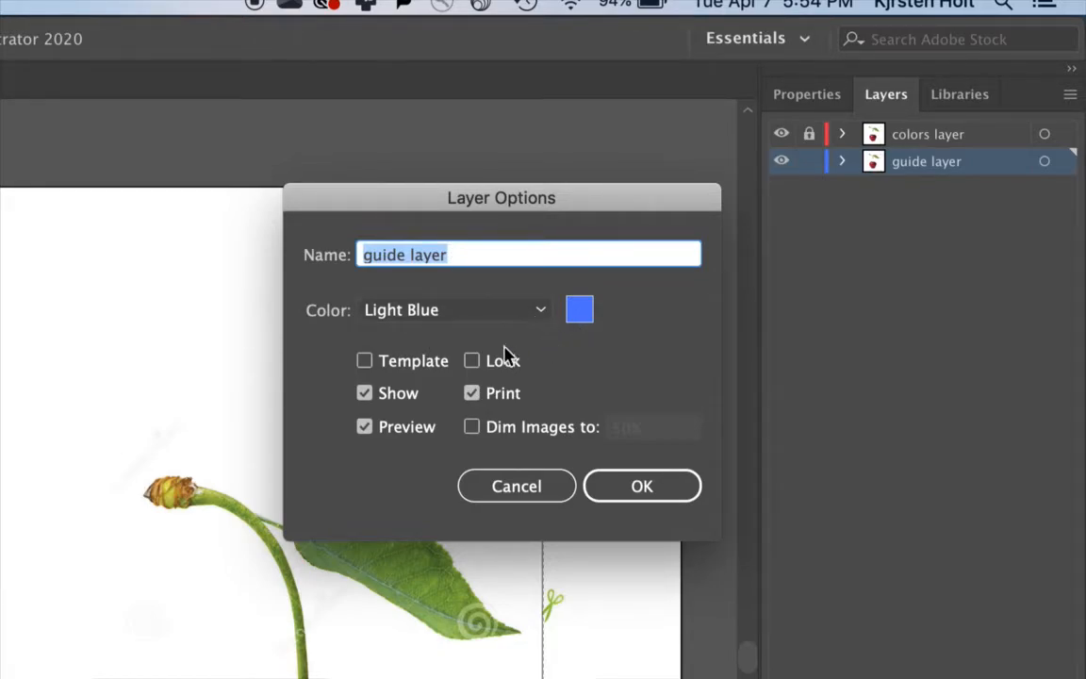
left_click(366, 360)
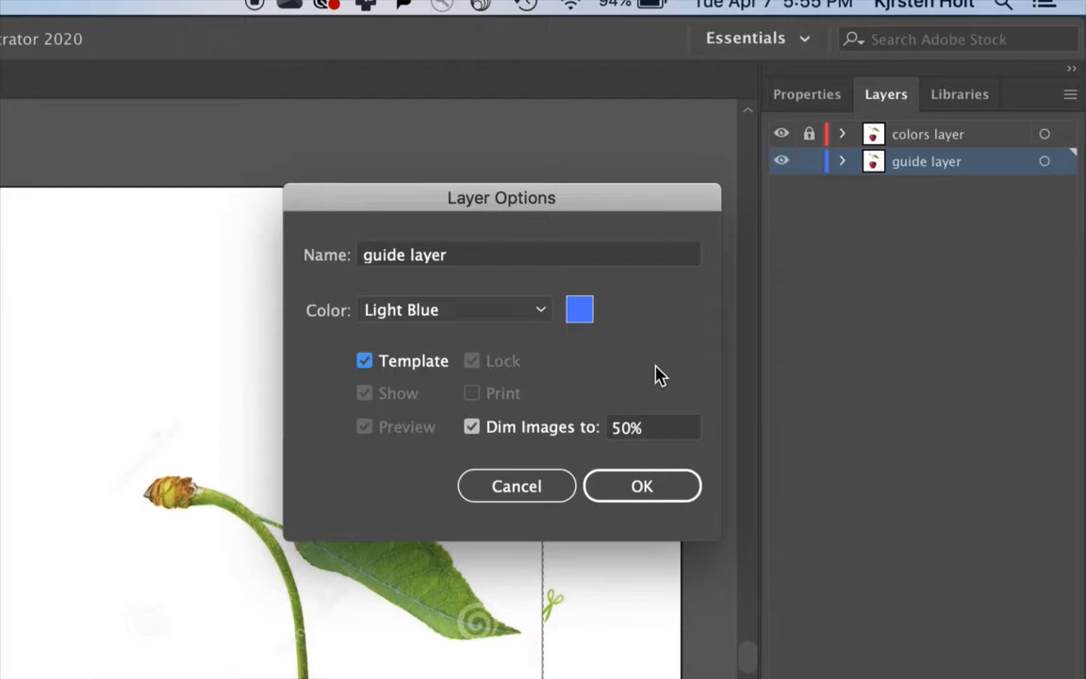
left_click(649, 492)
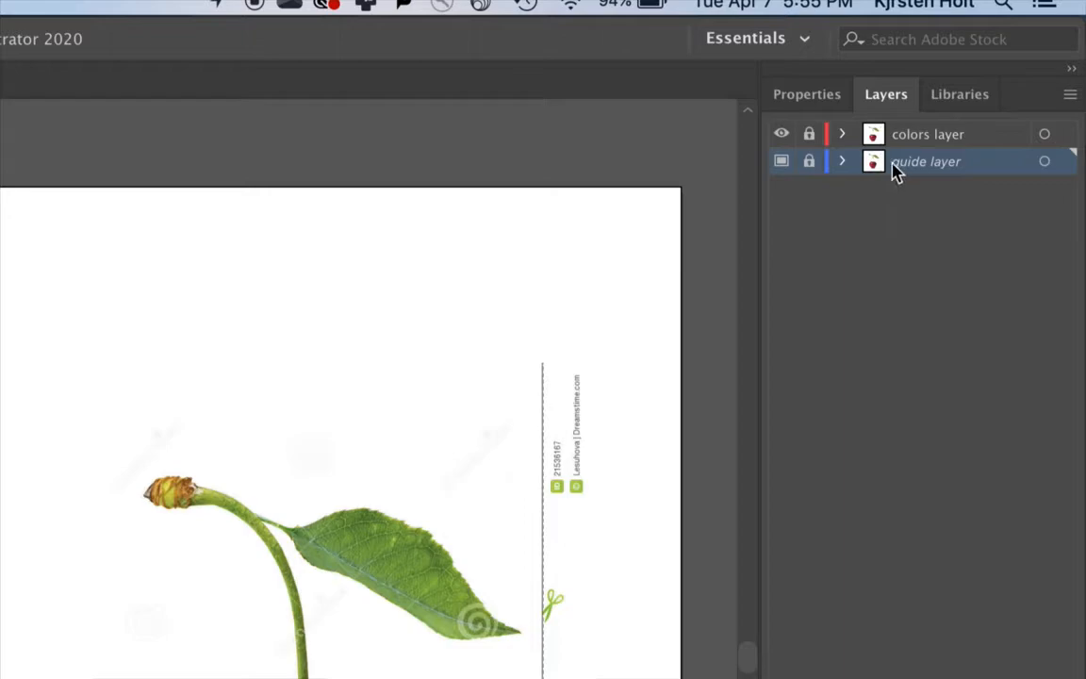
Compare the guide layer's cherry image with the copy on the colors layer
scroll(468, 330, "down", 4)
scroll(461, 338, "left", 3)
scroll(461, 338, "up", 1)
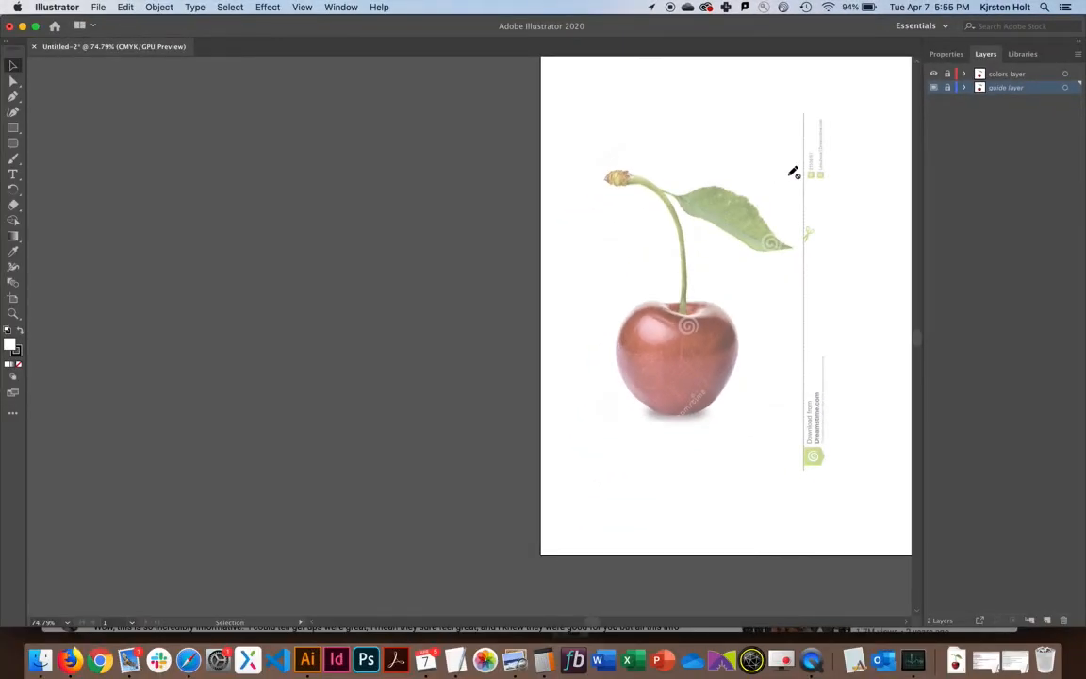
scroll(591, 351, "right", 5)
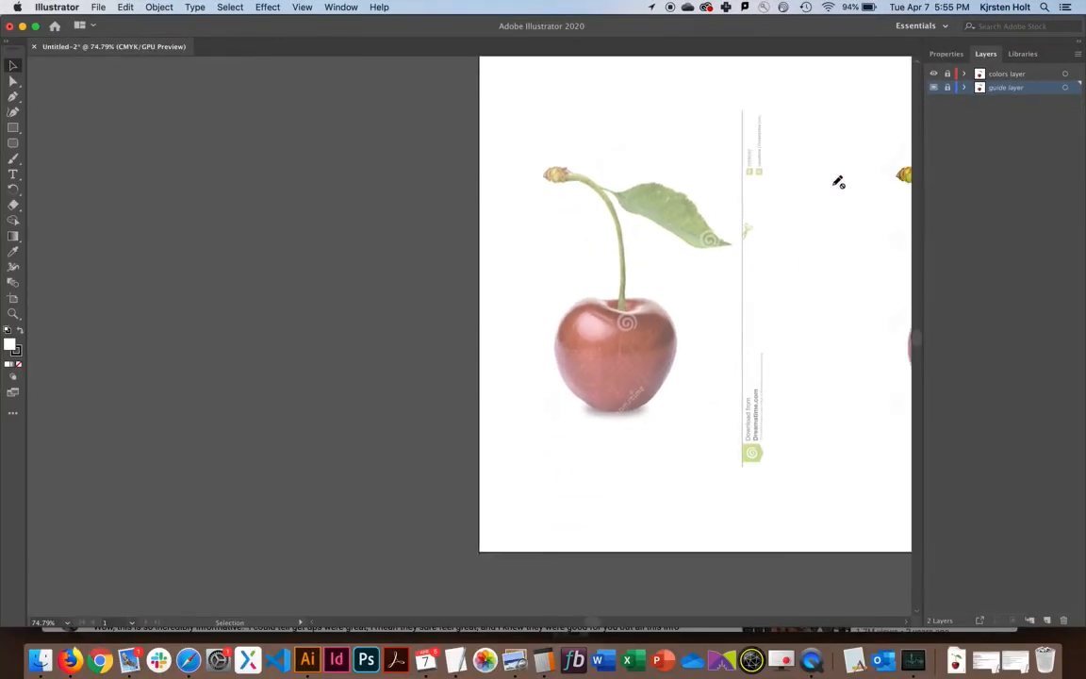
scroll(838, 182, "right", 1)
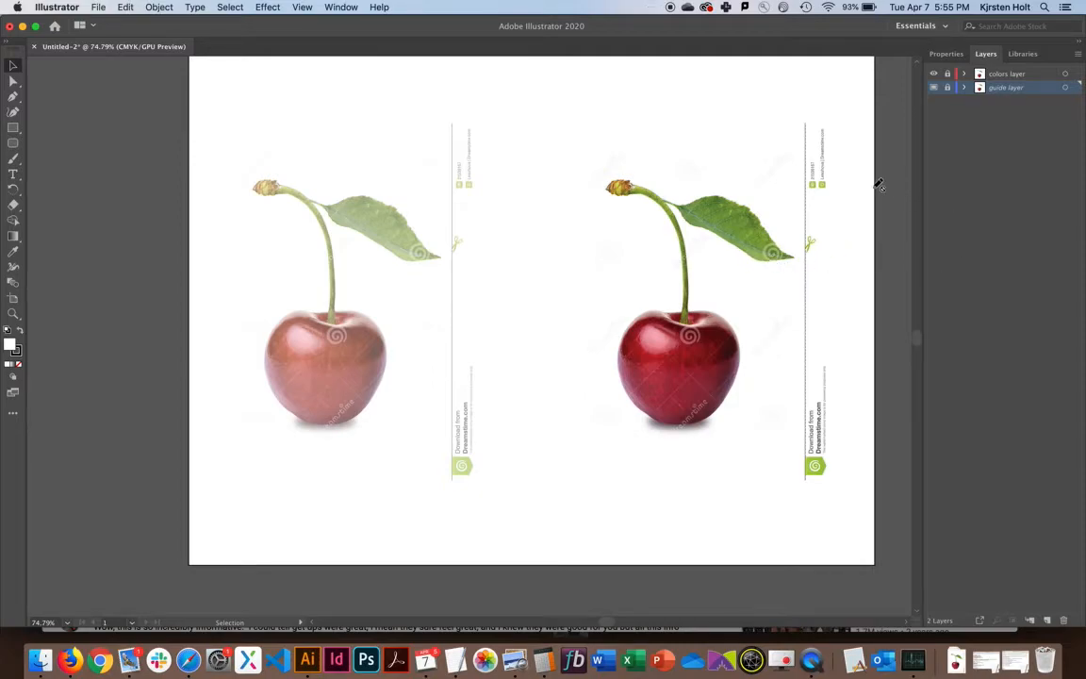
scroll(812, 171, "right", 1)
scroll(812, 171, "right", 1)
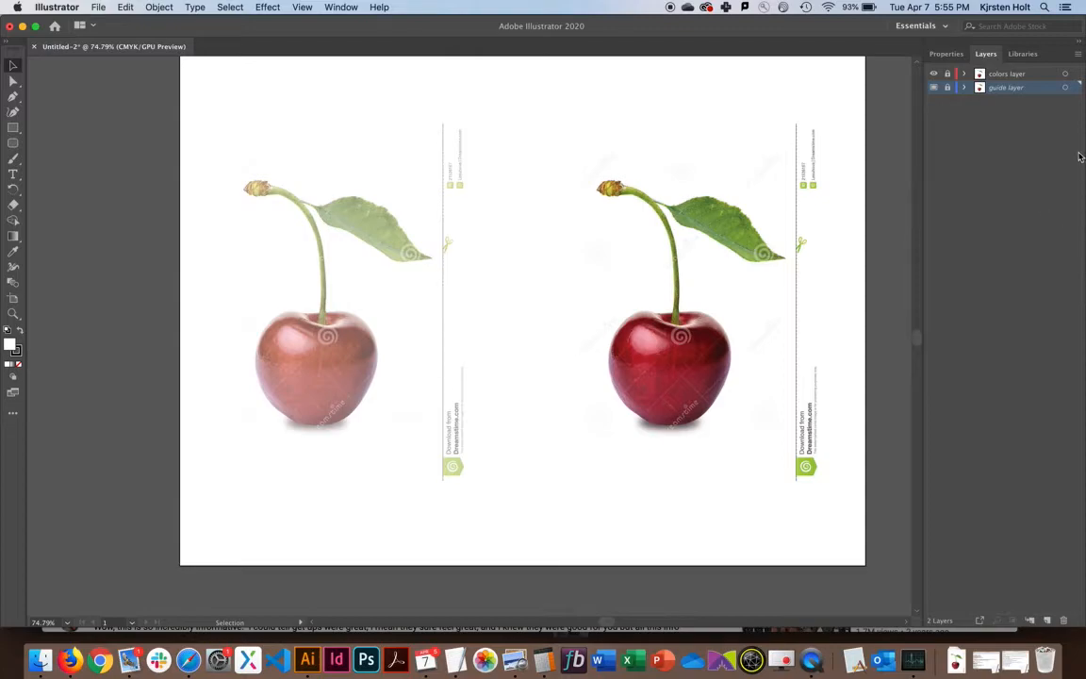
Add a new layer above the colors layer and name it "drawing"
left_click(1041, 75)
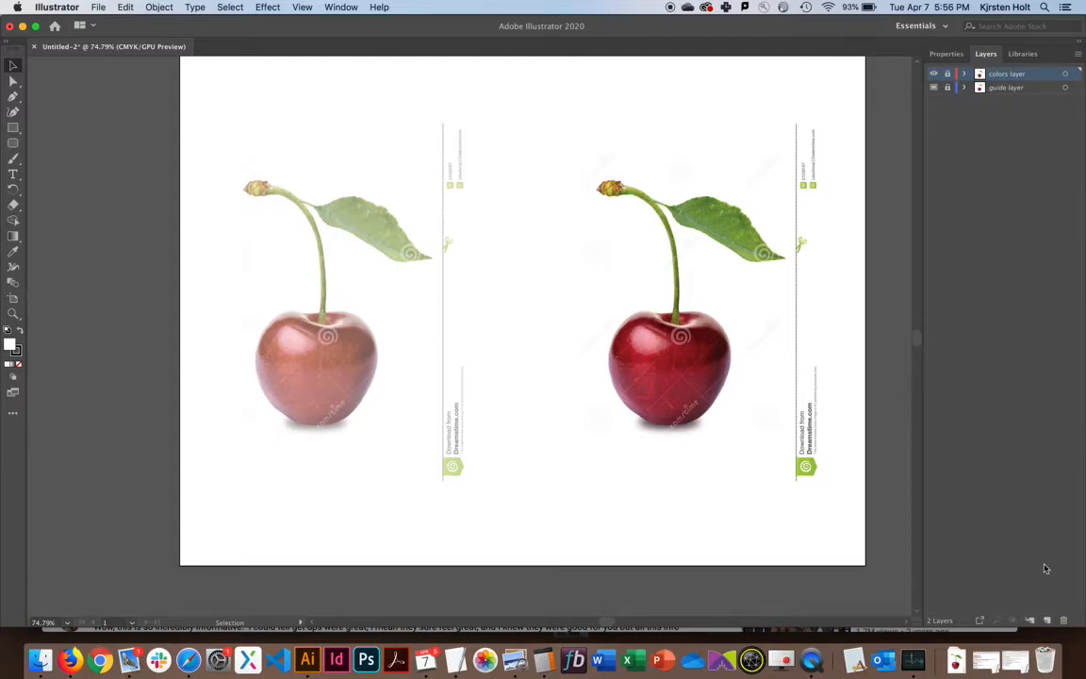
left_click(1047, 624)
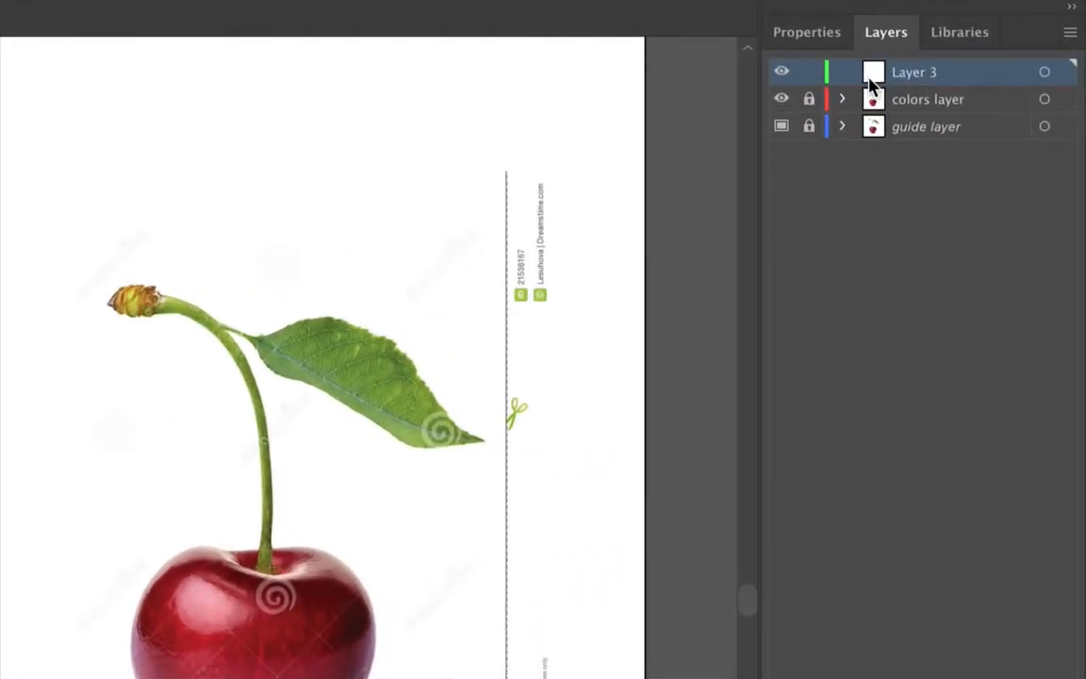
double_click(915, 74)
type("drawing")
key("Return")
scroll(734, 172, "left", 10)
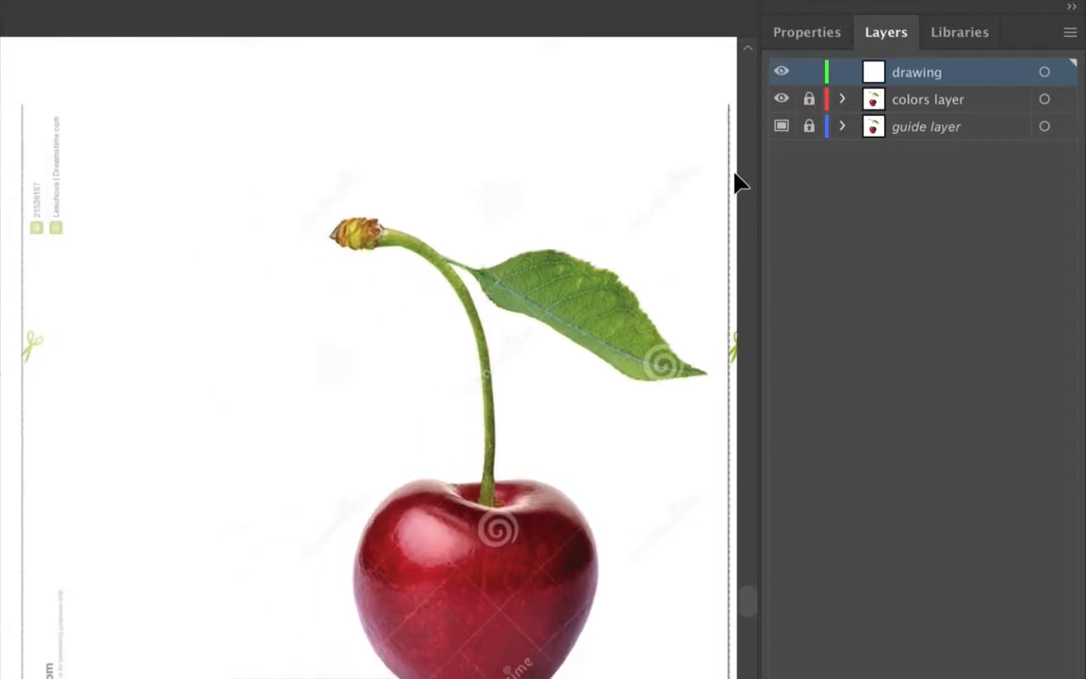
scroll(738, 182, "left", 8)
scroll(738, 182, "down", 3)
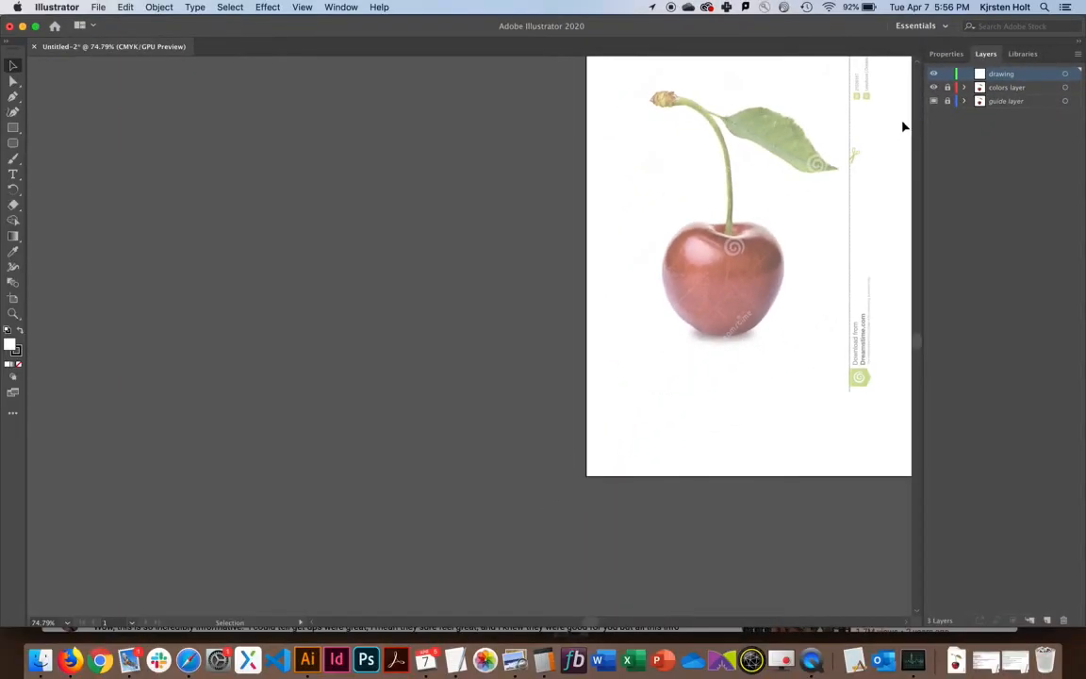
scroll(785, 175, "right", 10)
scroll(786, 176, "up", 3)
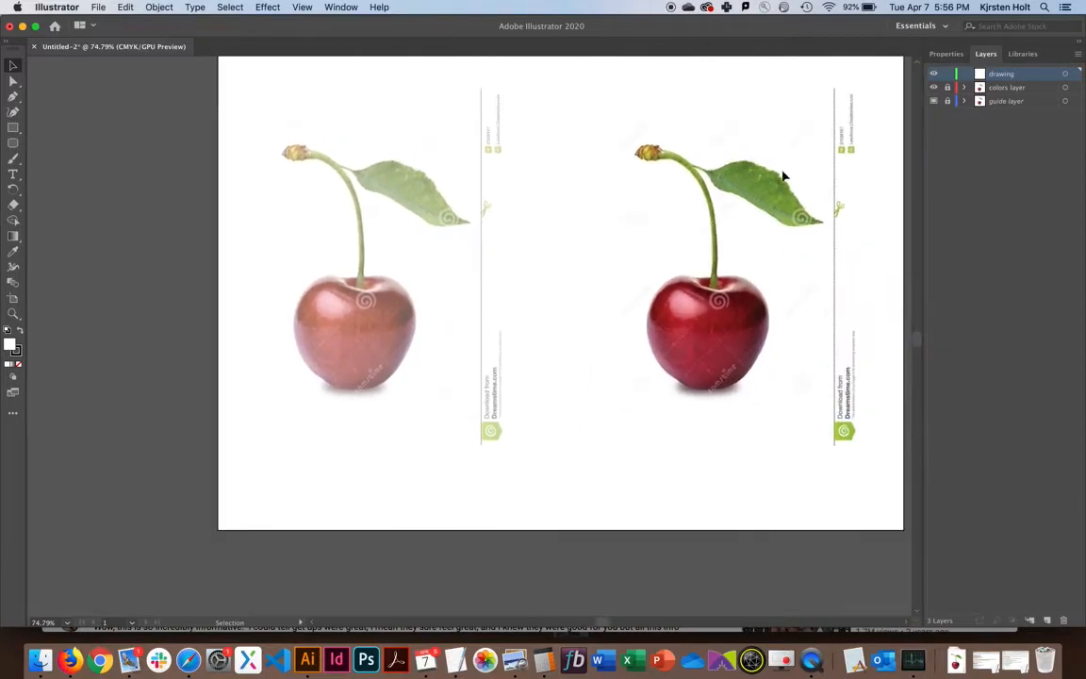
scroll(783, 176, "right", 2)
scroll(784, 176, "up", 2)
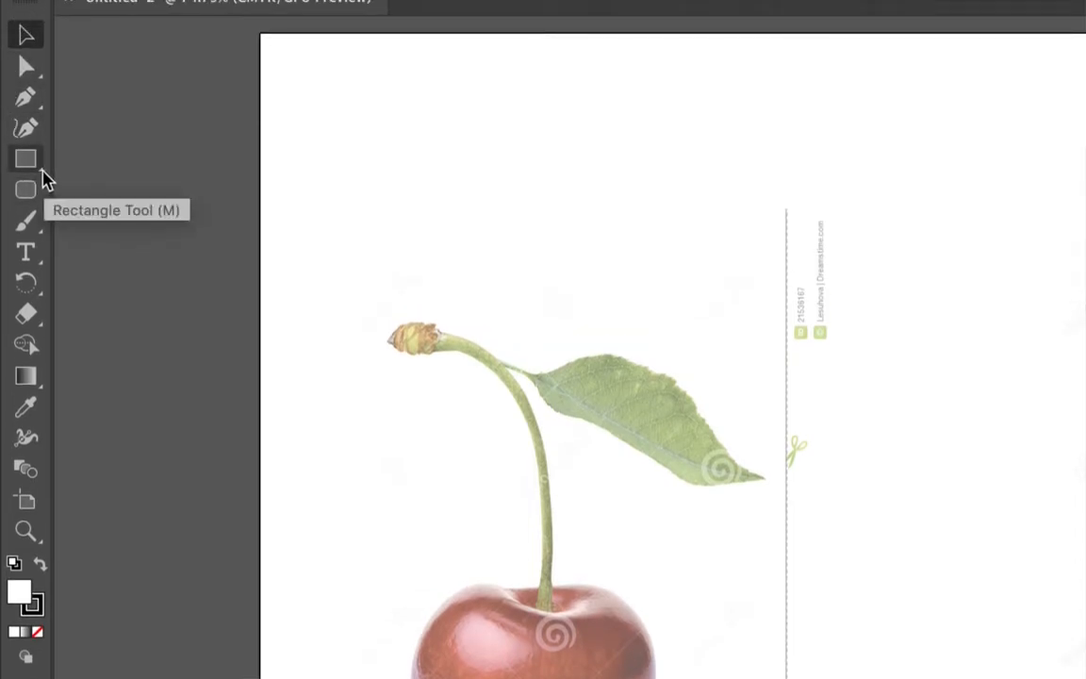
Draw a small white, black-stroked ellipse with the Ellipse tool at the lower left of the guide cherry, and return to the Selection tool
left_click(34, 166)
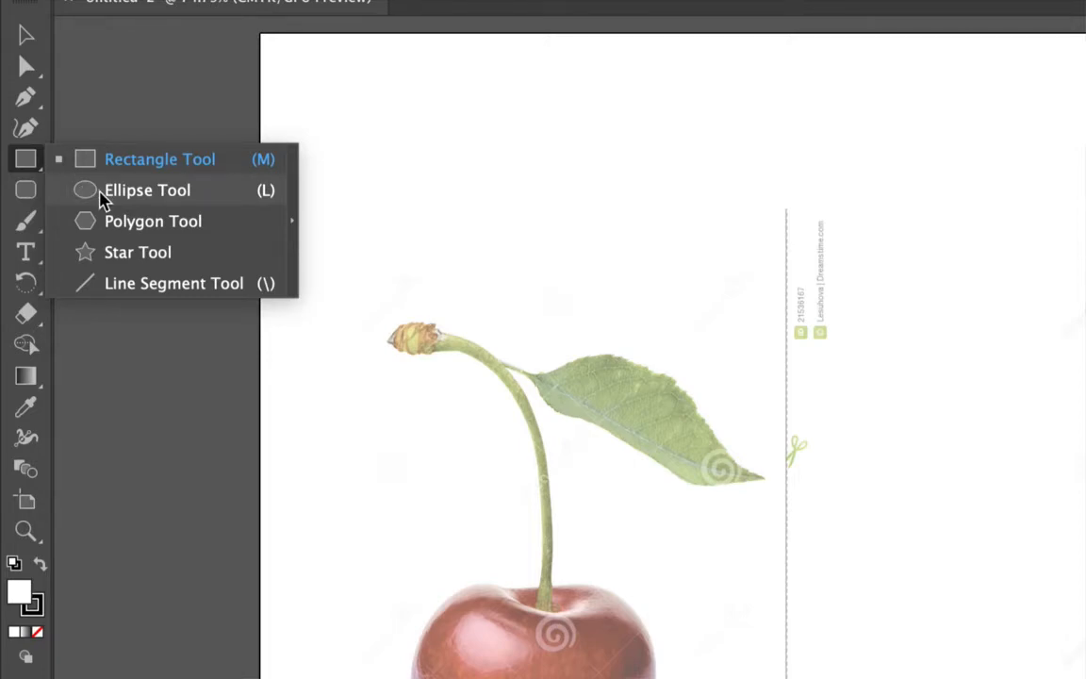
left_click(104, 192)
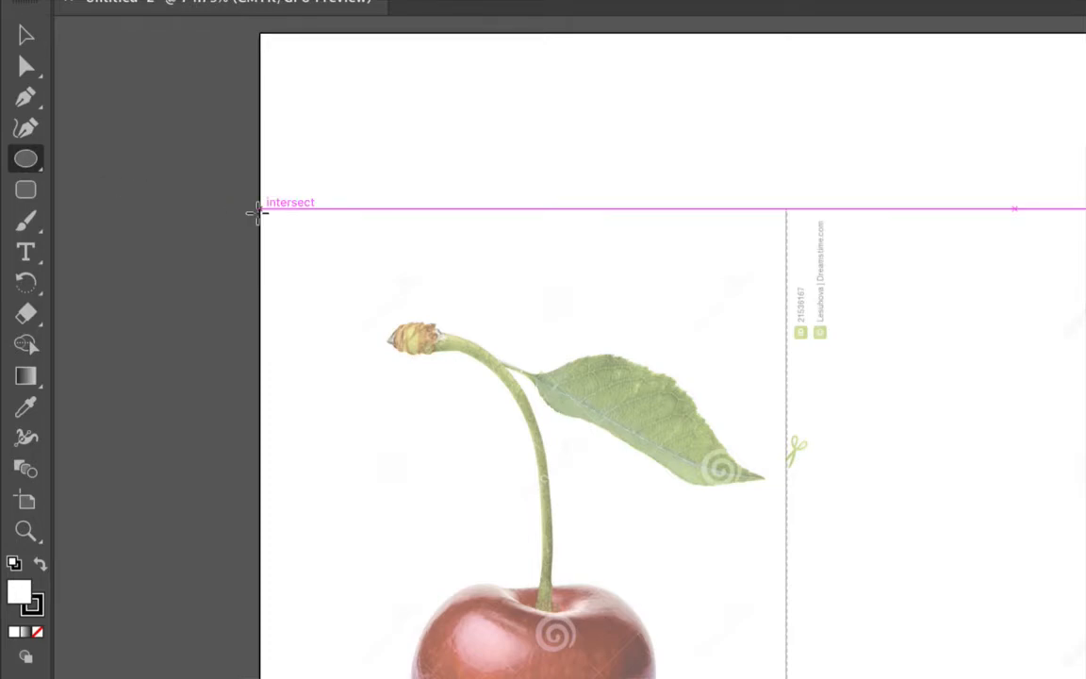
scroll(351, 259, "down", 6)
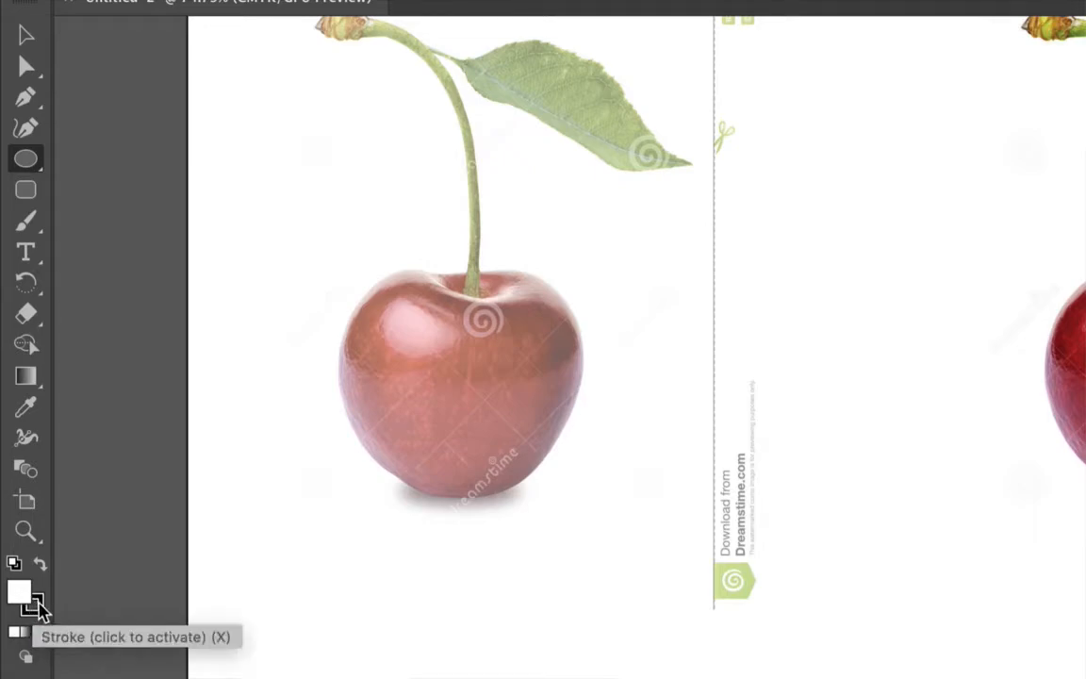
mouse_move(229, 467)
left_mouse_down()
mouse_move(267, 483)
mouse_move(325, 555)
left_mouse_up()
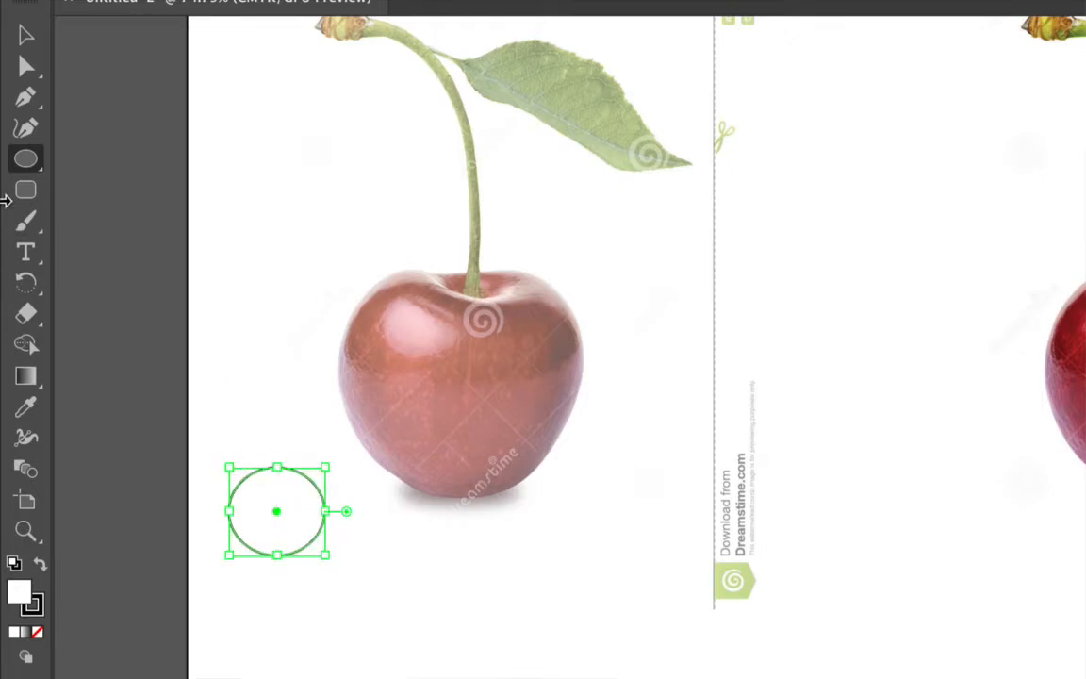
left_click(26, 35)
Try moving the ellipse off the artboard onto the pasteboard and back over the artboard's edge
left_click_drag(267, 491, 126, 345)
left_click(165, 461)
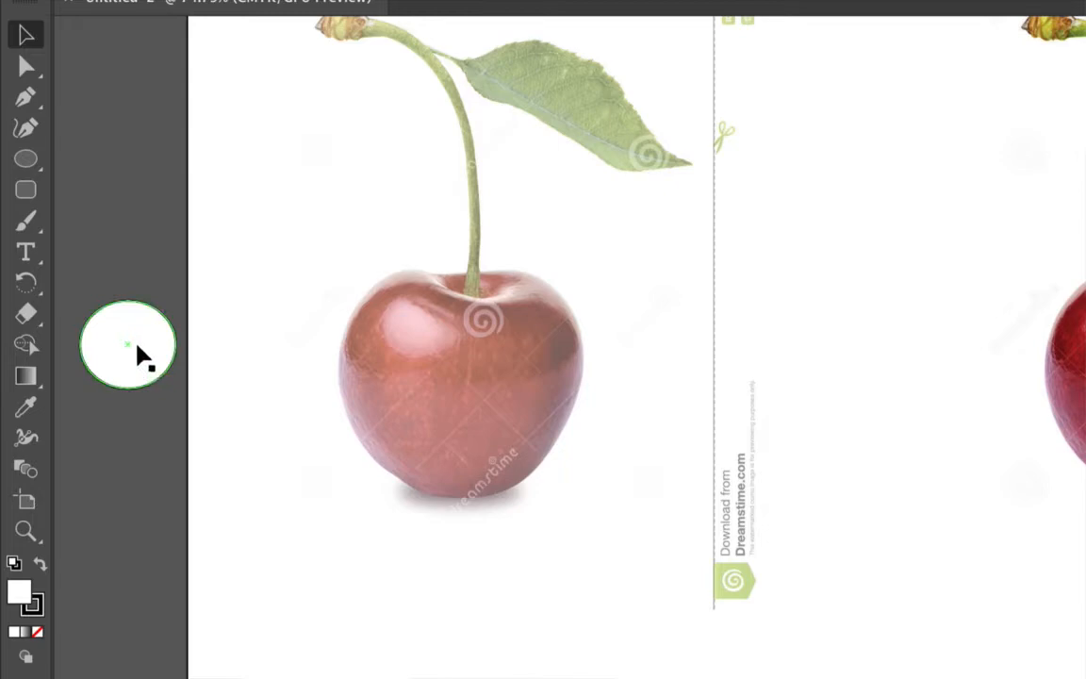
left_click_drag(144, 349, 234, 390)
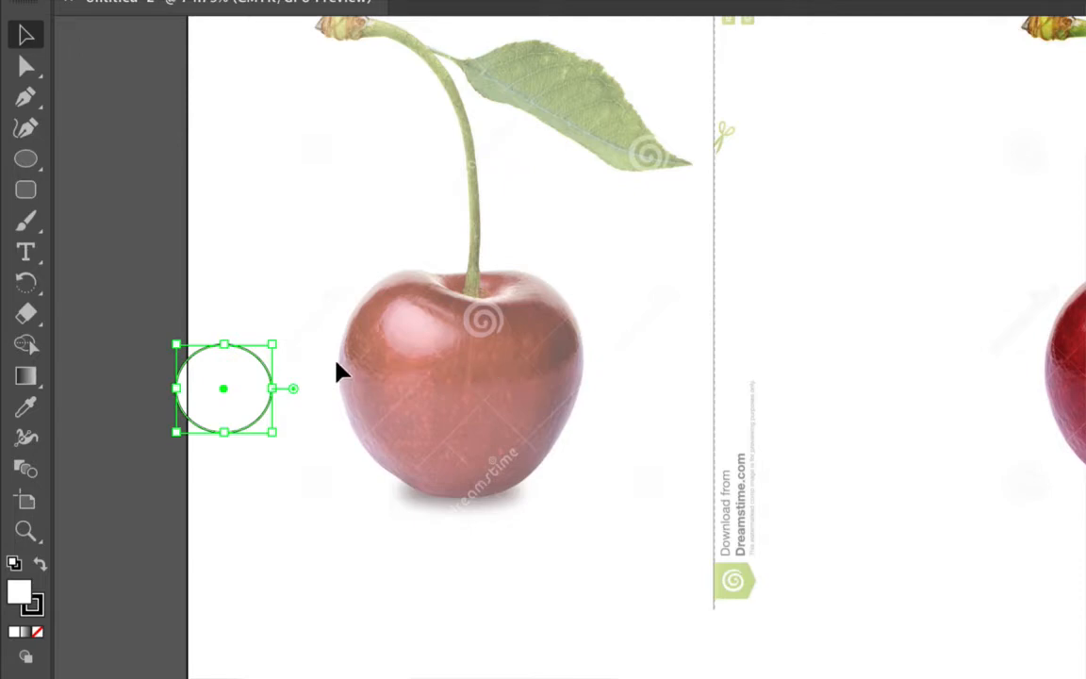
Move the ellipse onto the guide cherry and enlarge it into a near-circle covering most of the fruit's body
left_click_drag(243, 380, 480, 351)
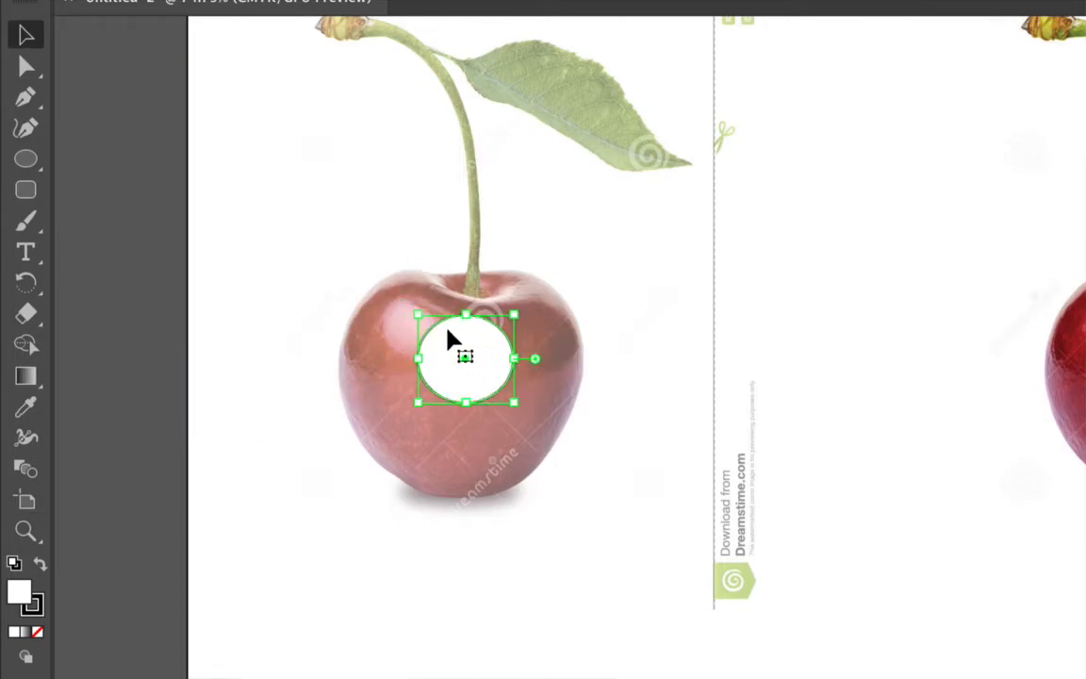
left_click_drag(418, 314, 349, 269)
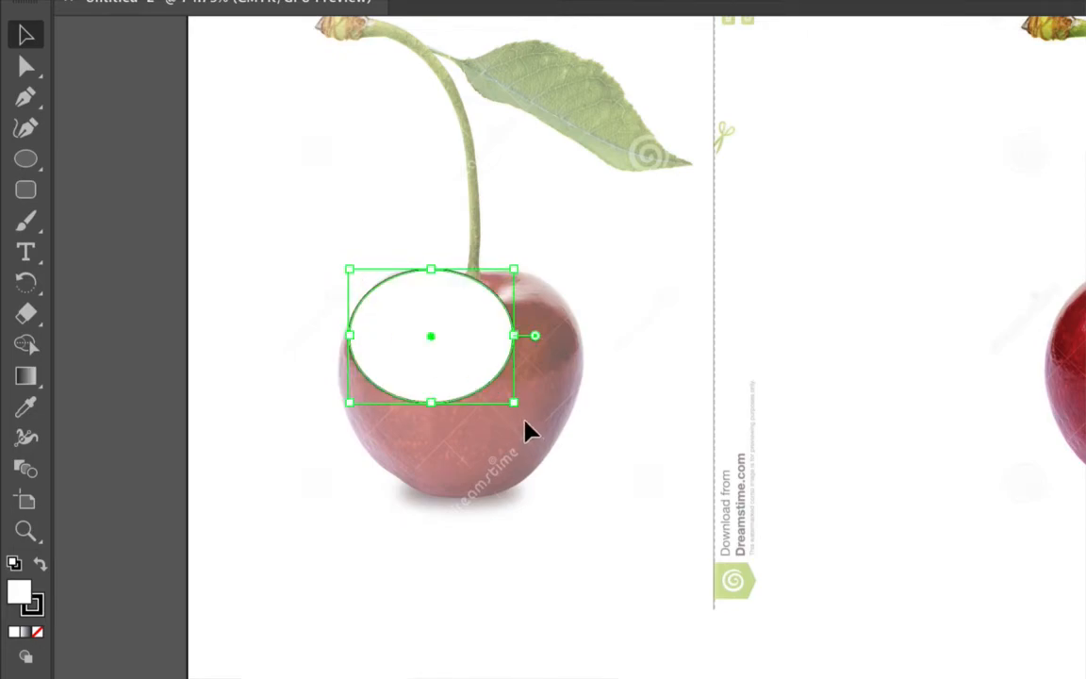
left_click_drag(513, 403, 585, 443)
left_click_drag(467, 448, 466, 504)
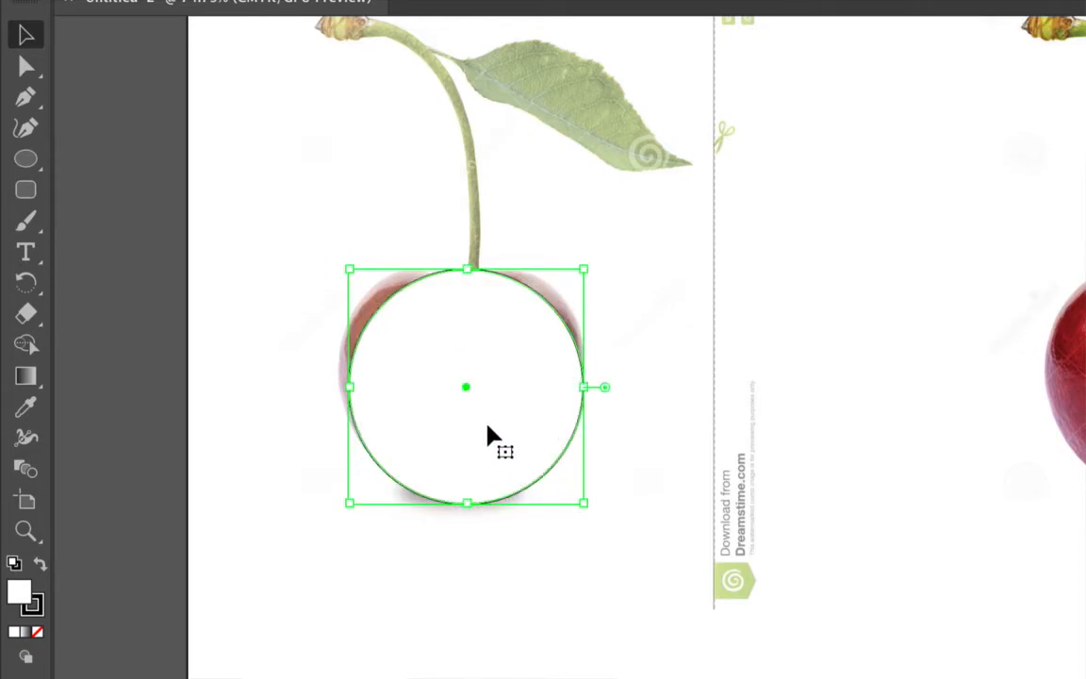
Fill the circle over the guide cherry with the dark red sampled from the left edge of the full-color cherry photo using the Eyedropper
left_click(637, 369)
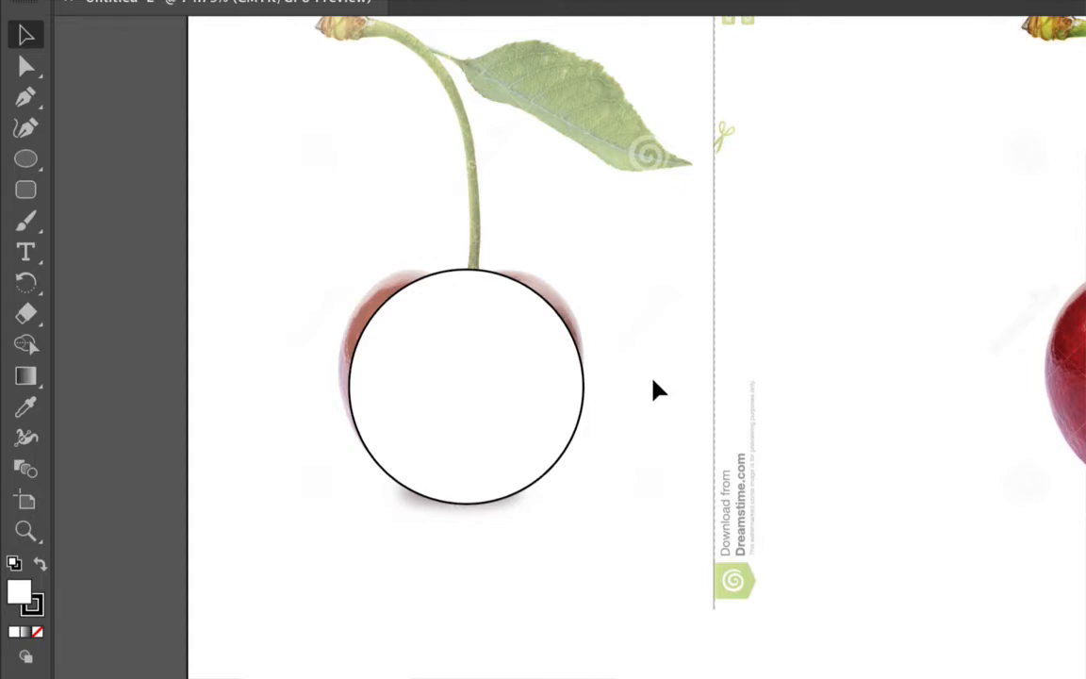
scroll(769, 368, "right", 5)
scroll(769, 368, "down", 2)
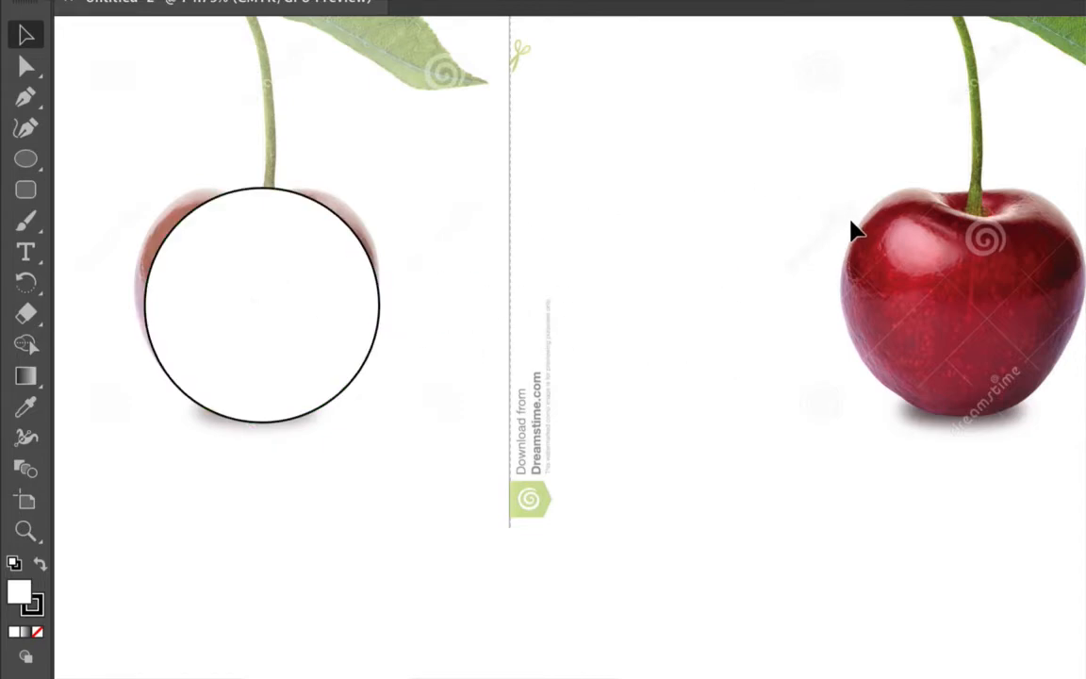
left_click(277, 326)
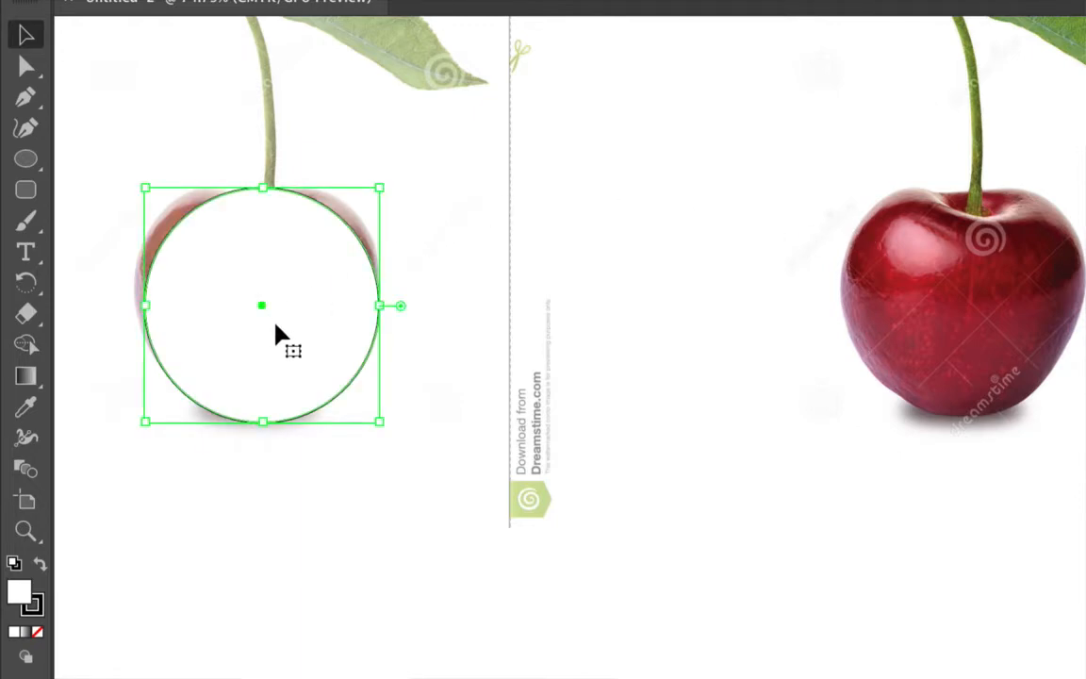
left_click(24, 411)
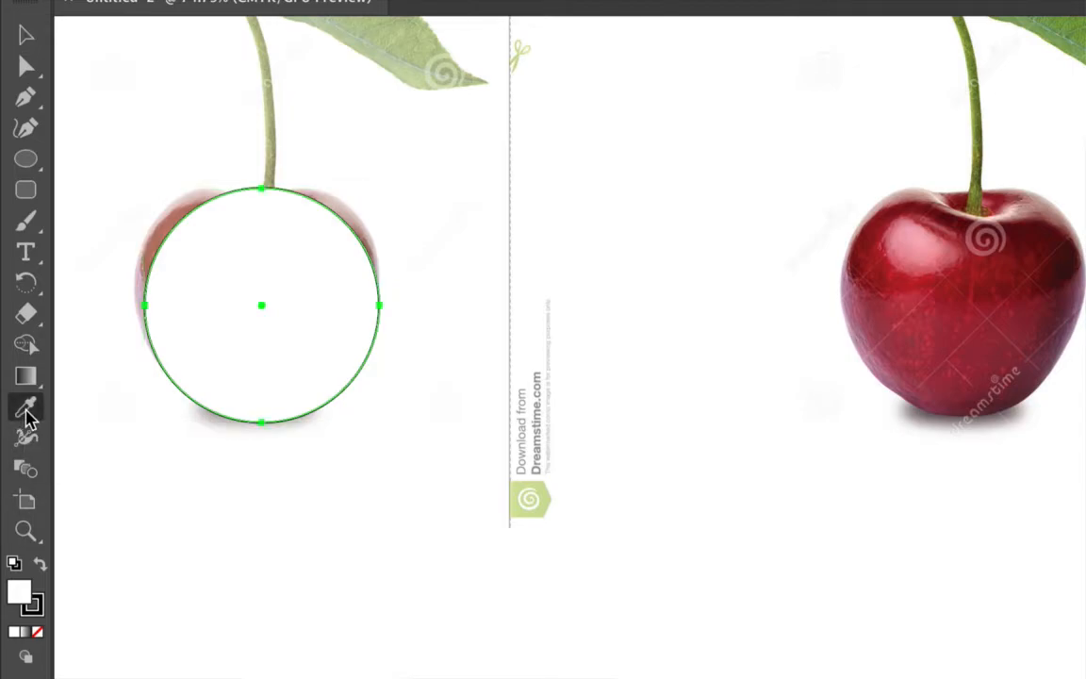
left_click(871, 287)
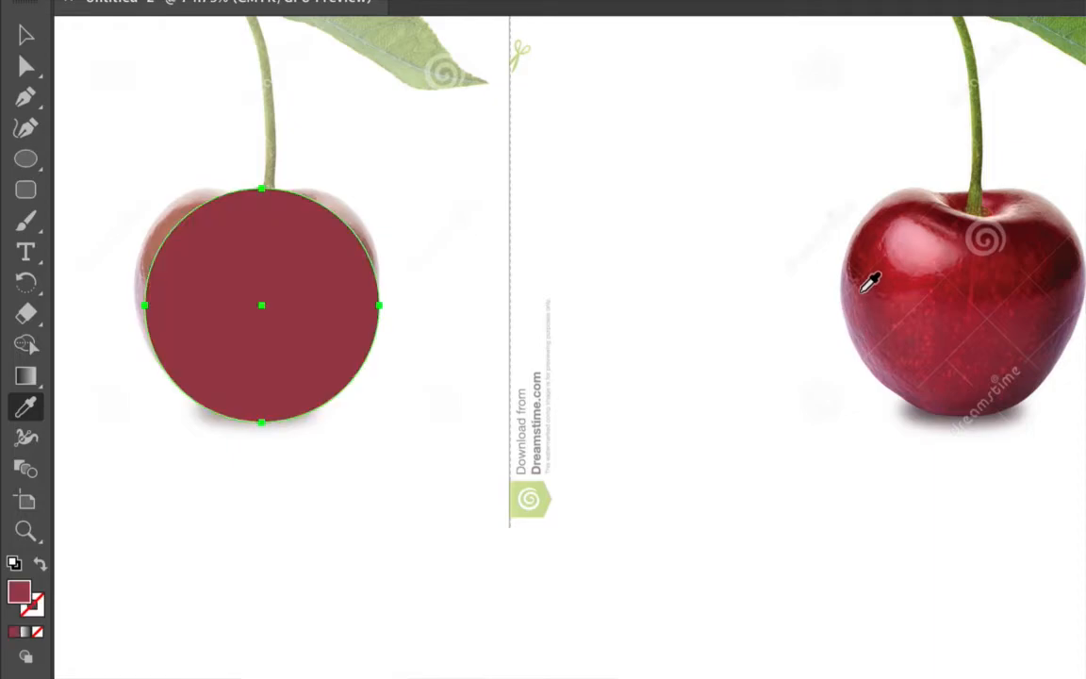
Try other fill colors on the circle by sampling the full-color cherry's upper left, pink highlight and lower body
left_click(867, 251)
left_click(919, 245)
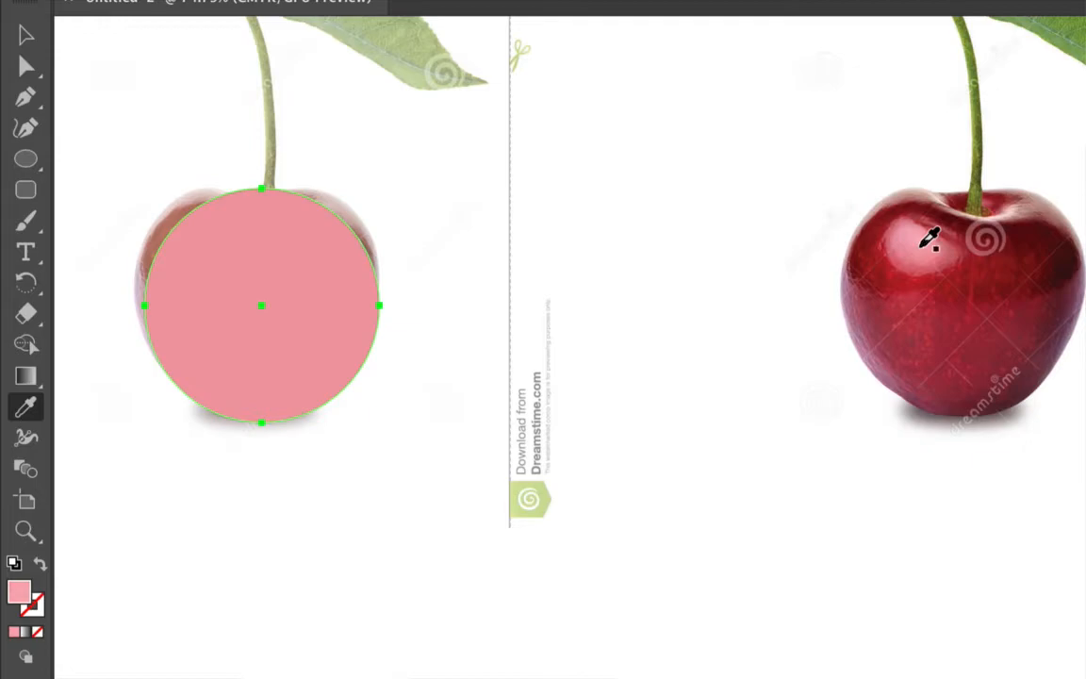
left_click(922, 246)
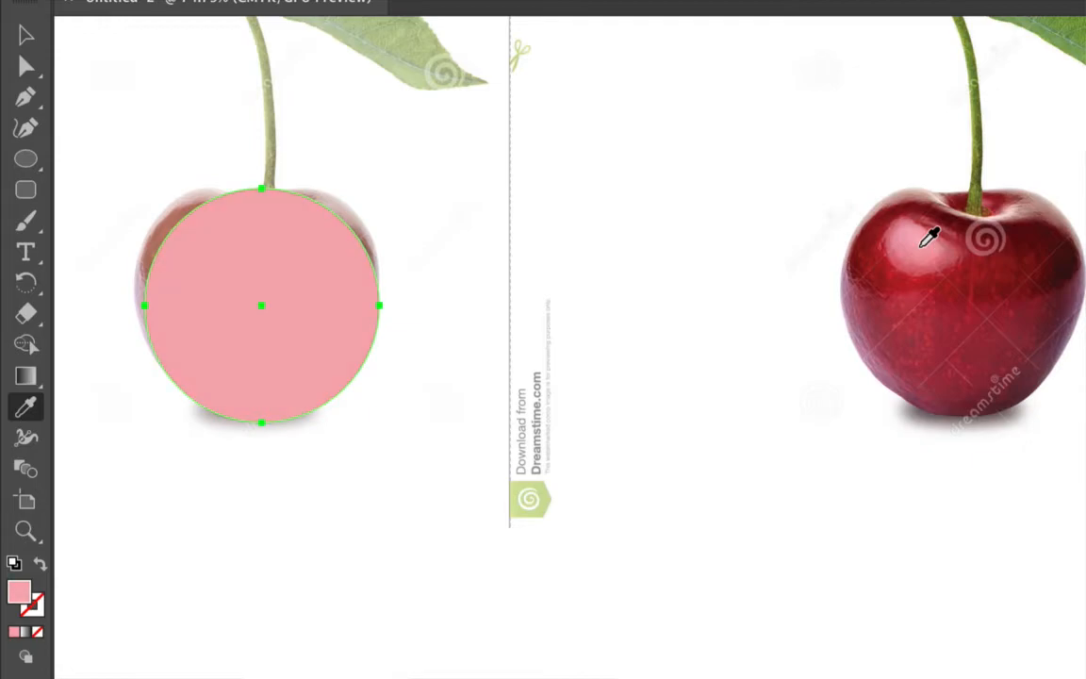
left_click(902, 353)
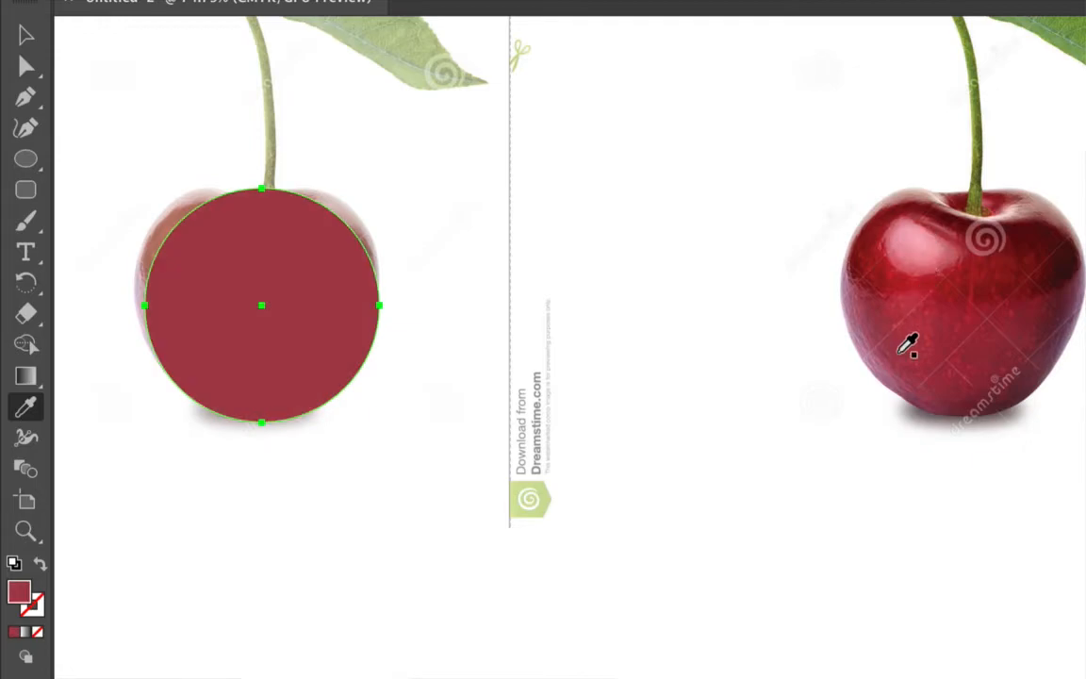
left_click(969, 356)
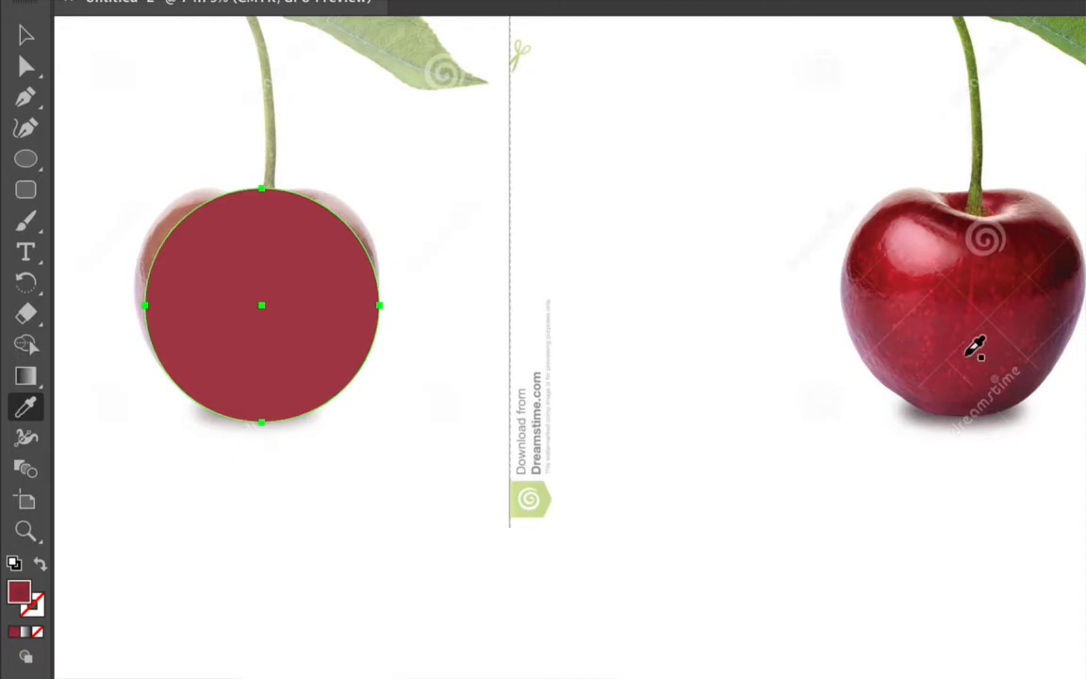
left_click(969, 356)
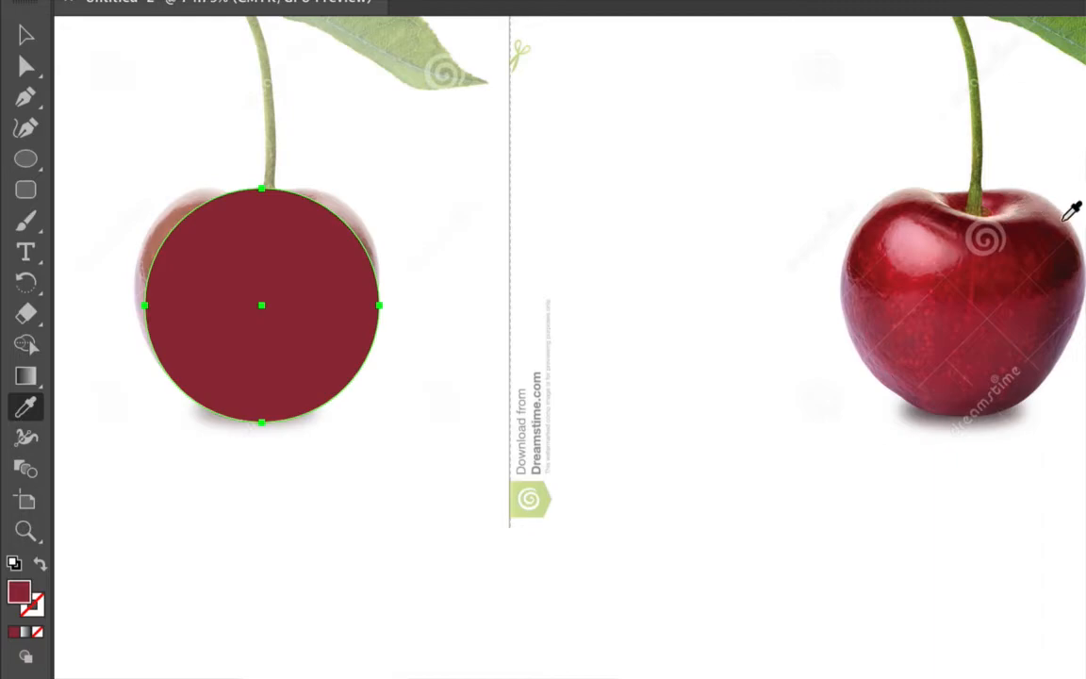
Sample the darker reds at the full-color cherry's lower right, and settle on the medium red from its lower center as the circle's fill
left_click(1030, 381)
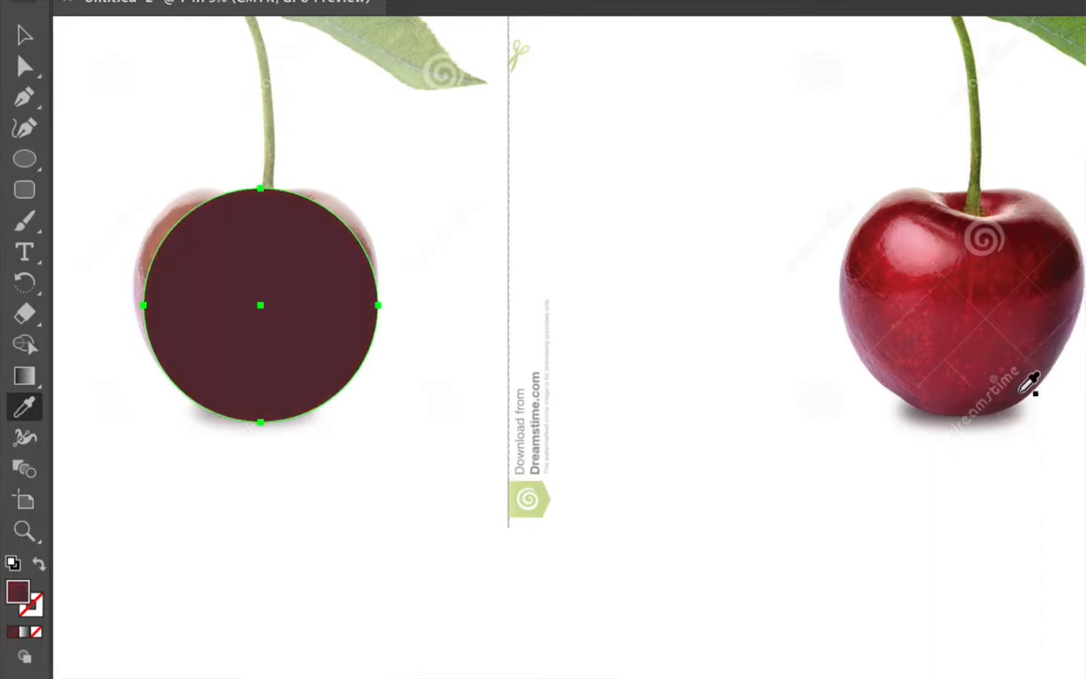
left_click(1030, 334)
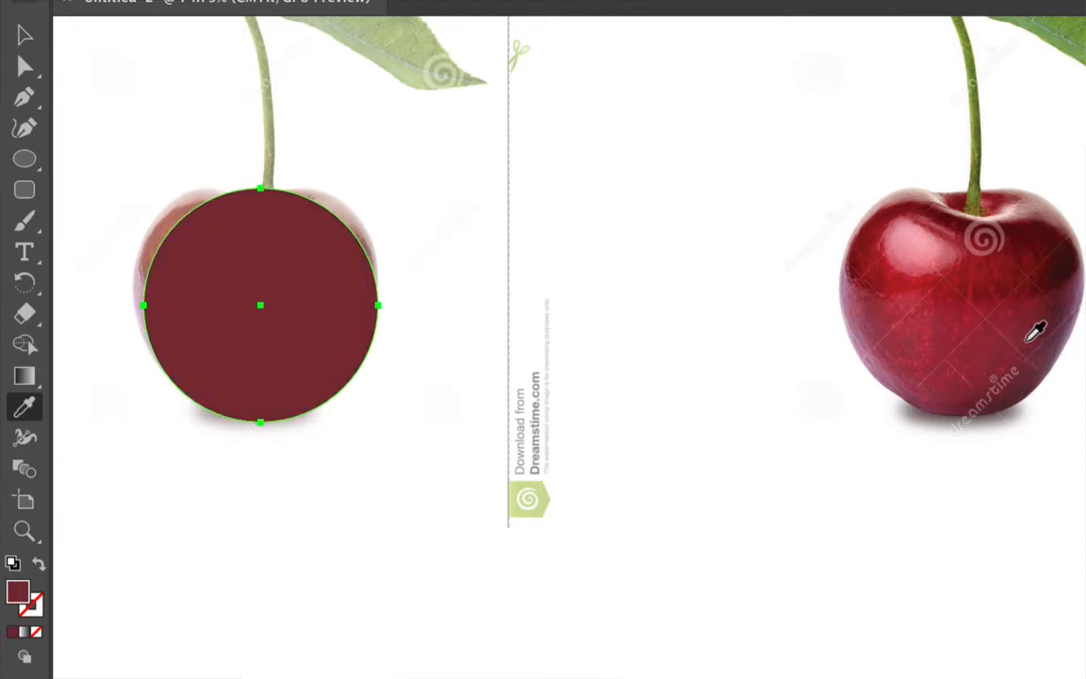
left_click(982, 368)
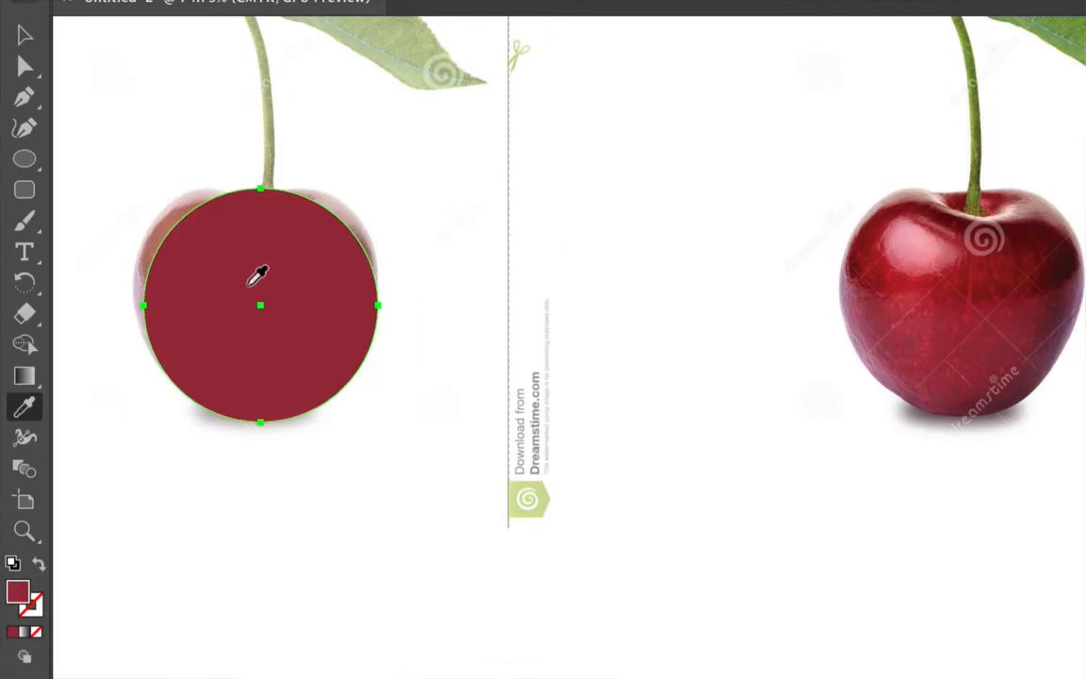
Reshape the red circle toward the guide cherry with Direct Selection, adjusting its top and left anchors and stretching the handles toward both upper shoulders
left_click(25, 72)
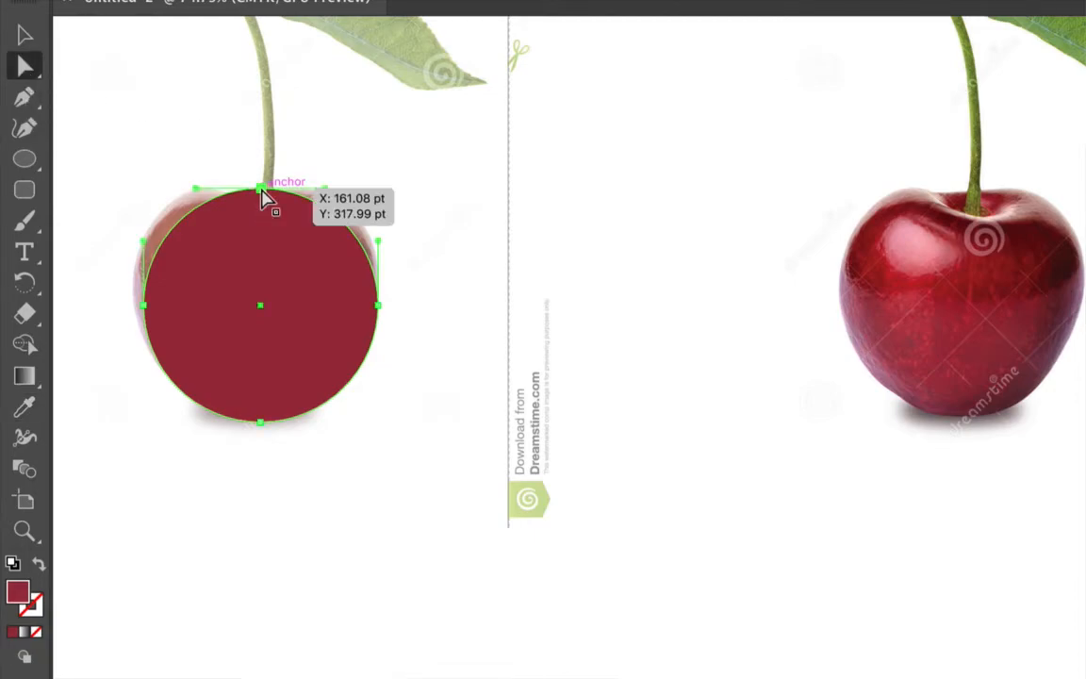
left_click_drag(262, 192, 262, 216)
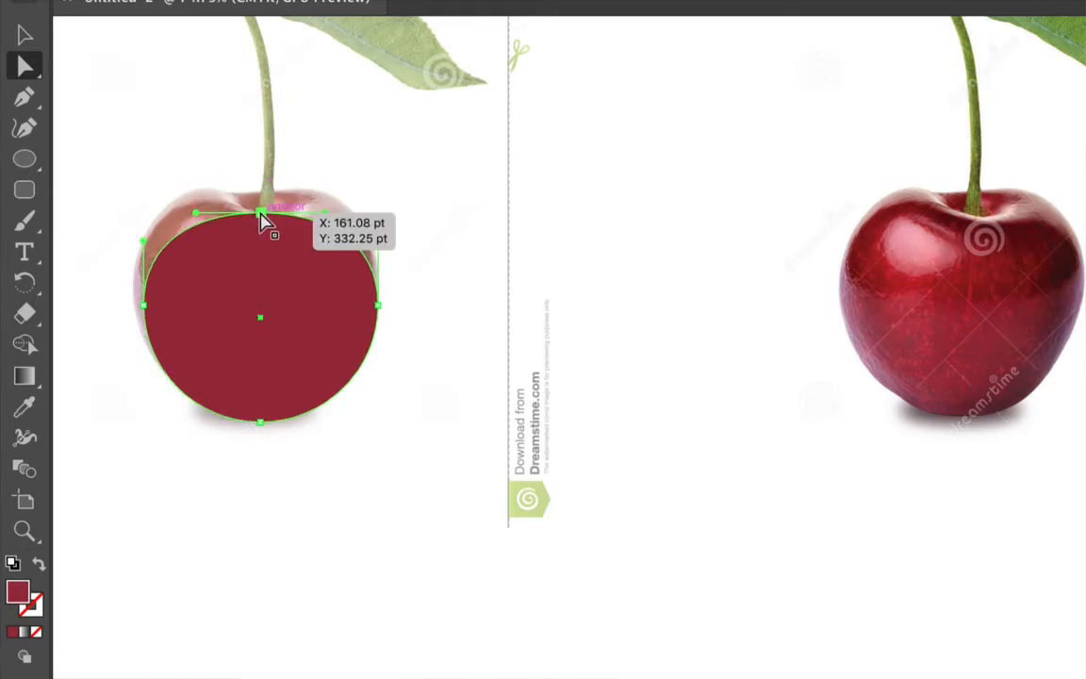
left_click_drag(263, 215, 263, 193)
mouse_move(145, 305)
left_mouse_down()
mouse_move(186, 303)
mouse_move(137, 298)
left_mouse_up()
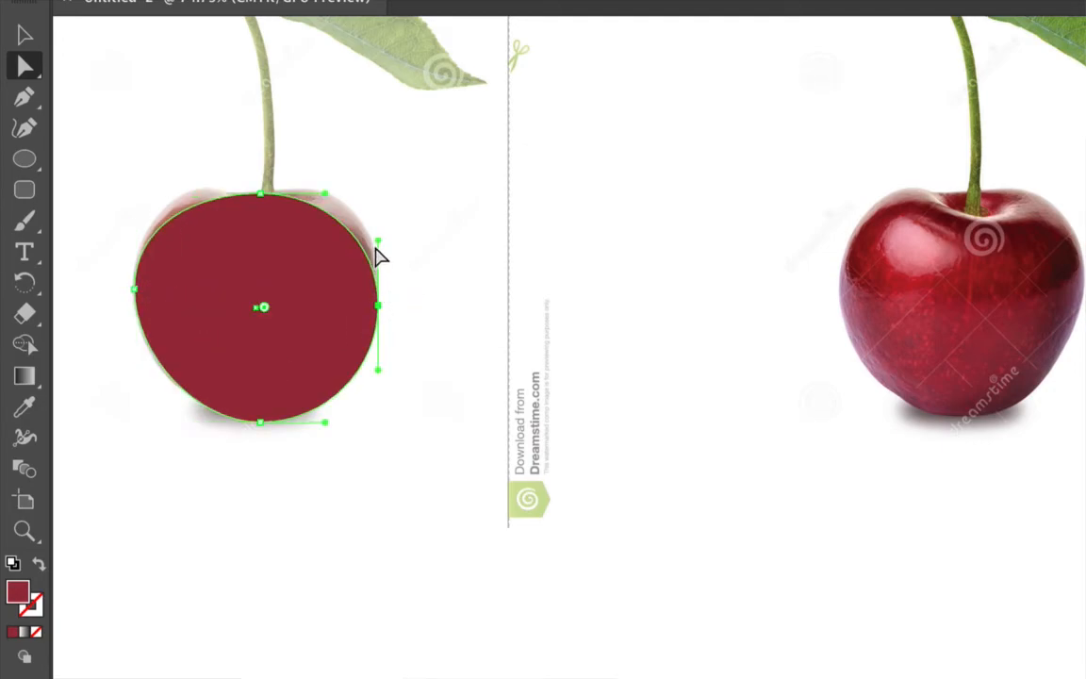
left_click_drag(378, 245, 379, 195)
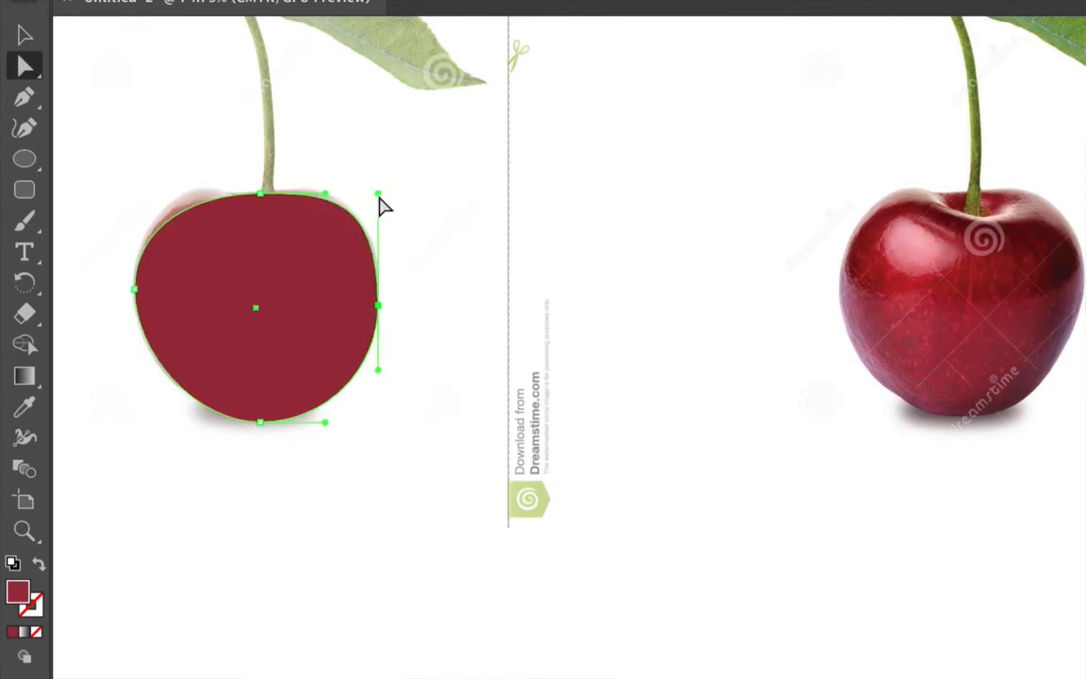
left_click_drag(263, 199, 165, 188)
left_click(266, 247)
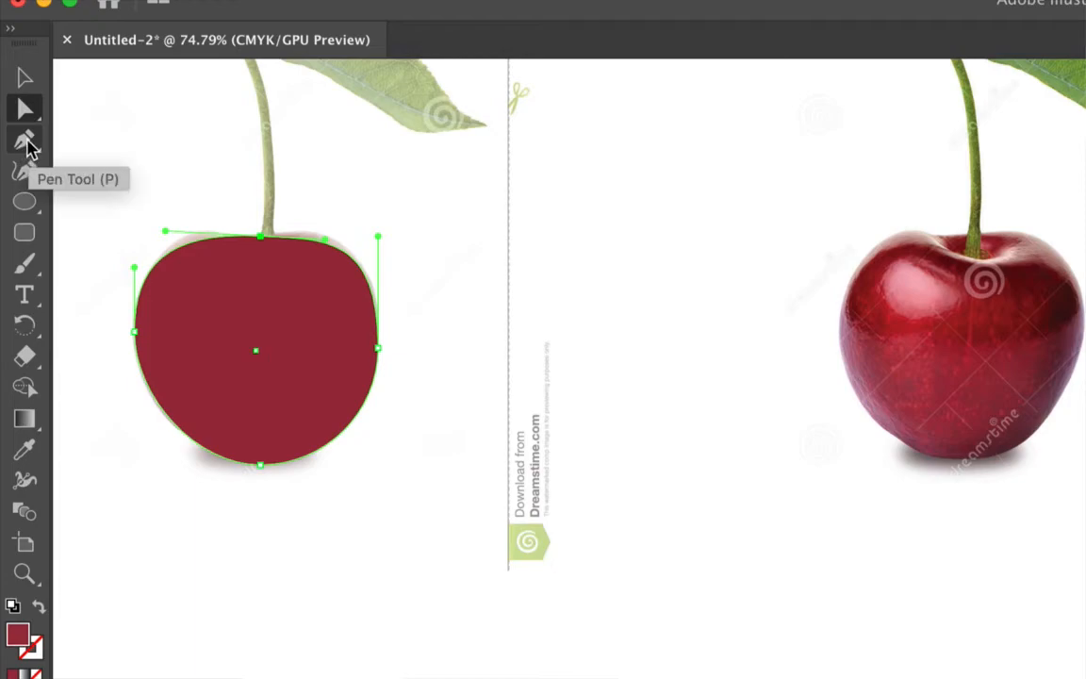
Add six anchor points to the cherry outline with the Pen tool: one on each lower side and two on each upper shoulder
left_click(26, 143)
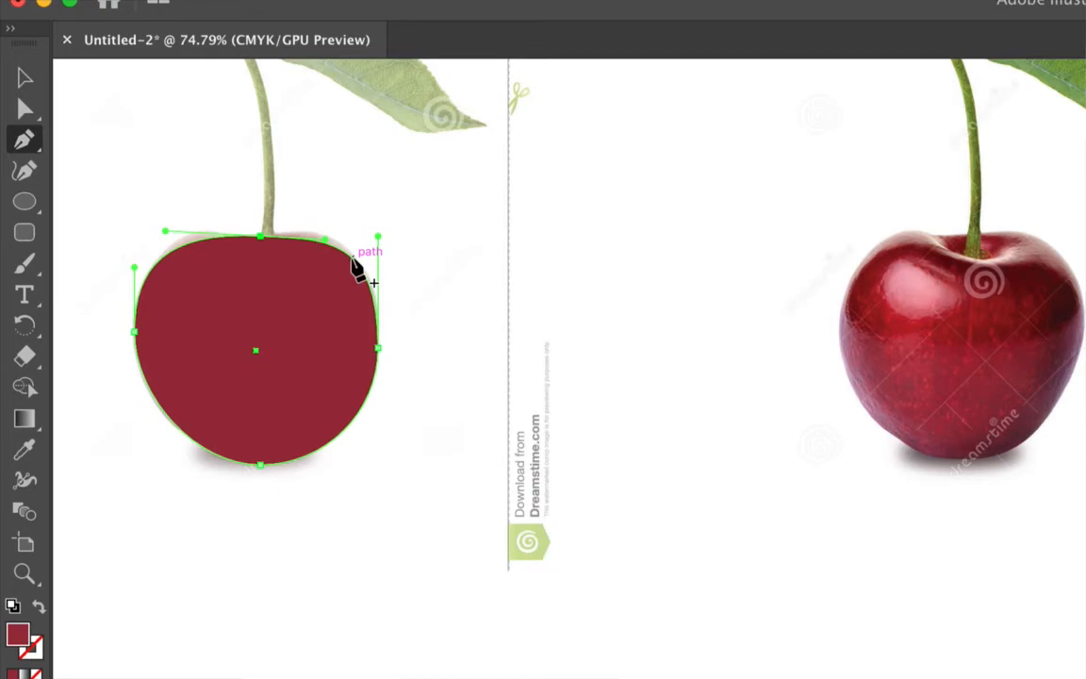
left_click(343, 432)
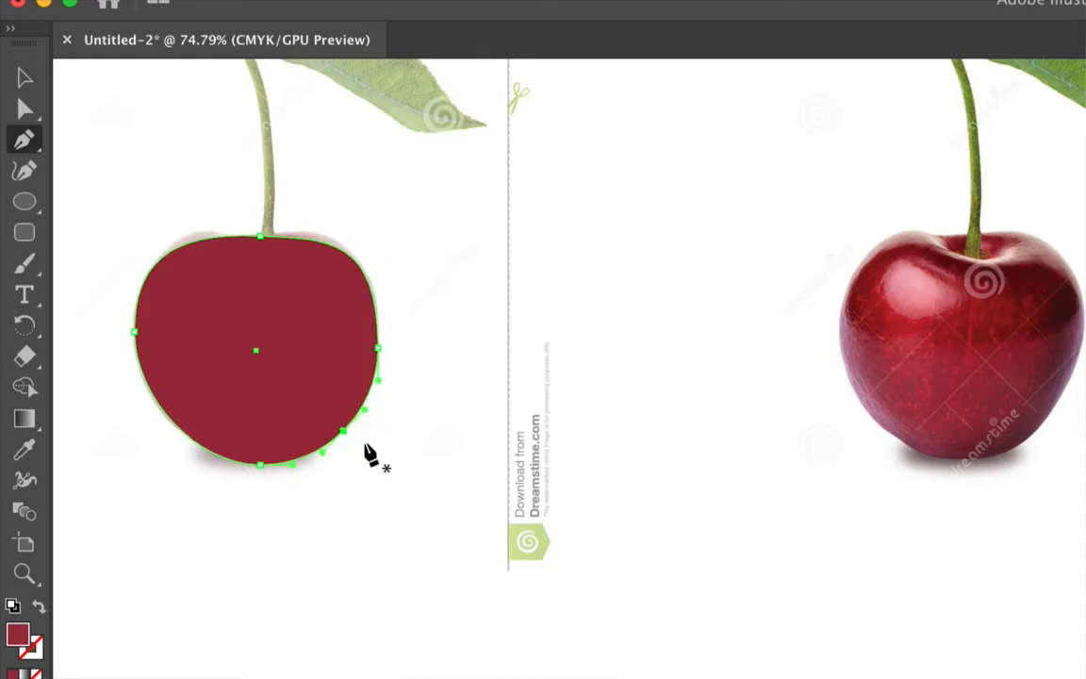
left_click(364, 274)
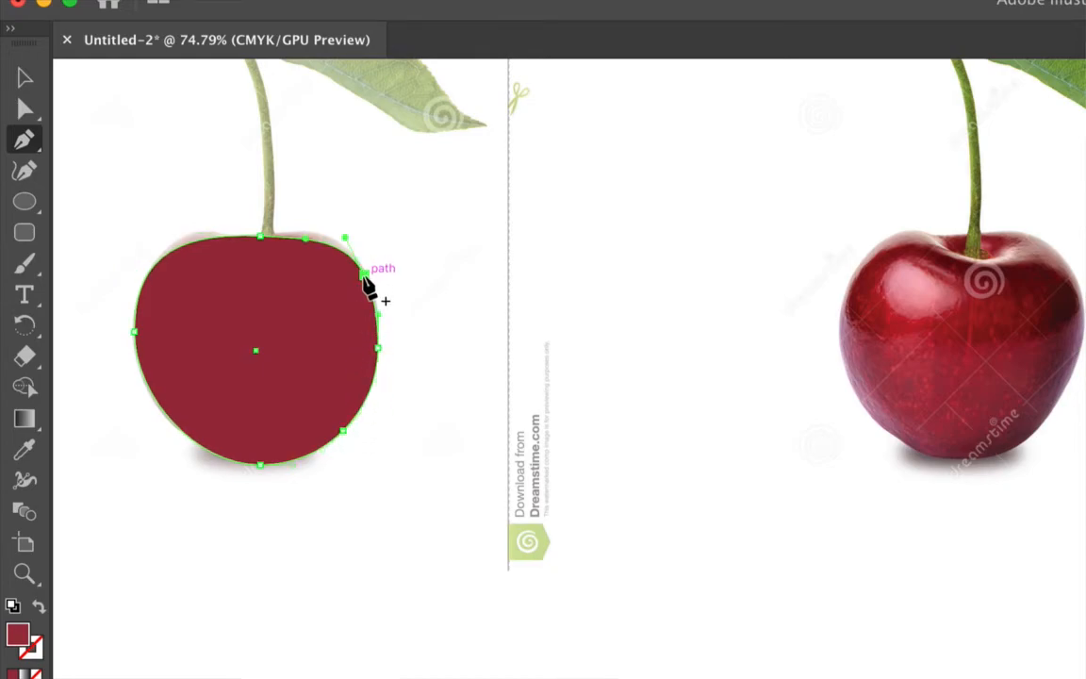
left_click(174, 423)
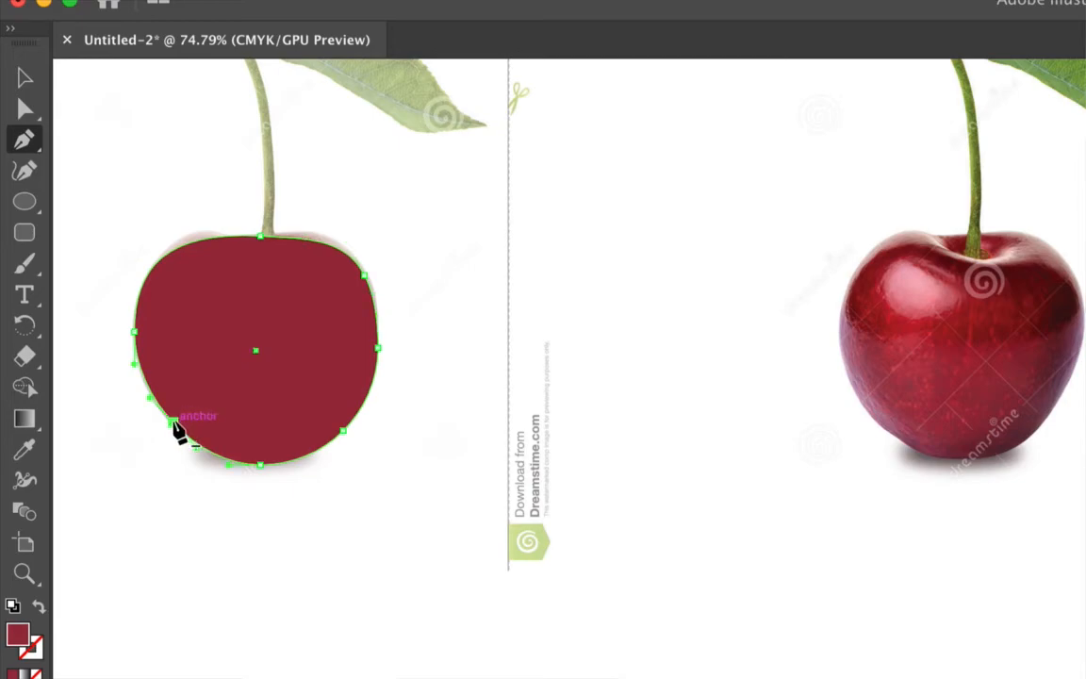
left_click(196, 240)
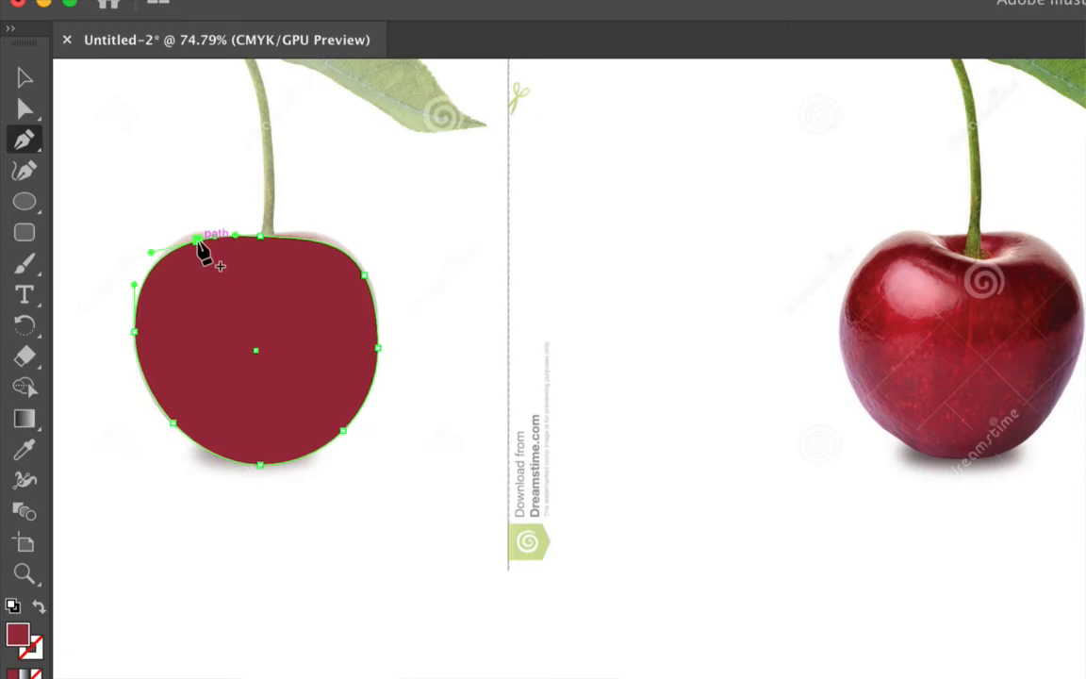
left_click(148, 272)
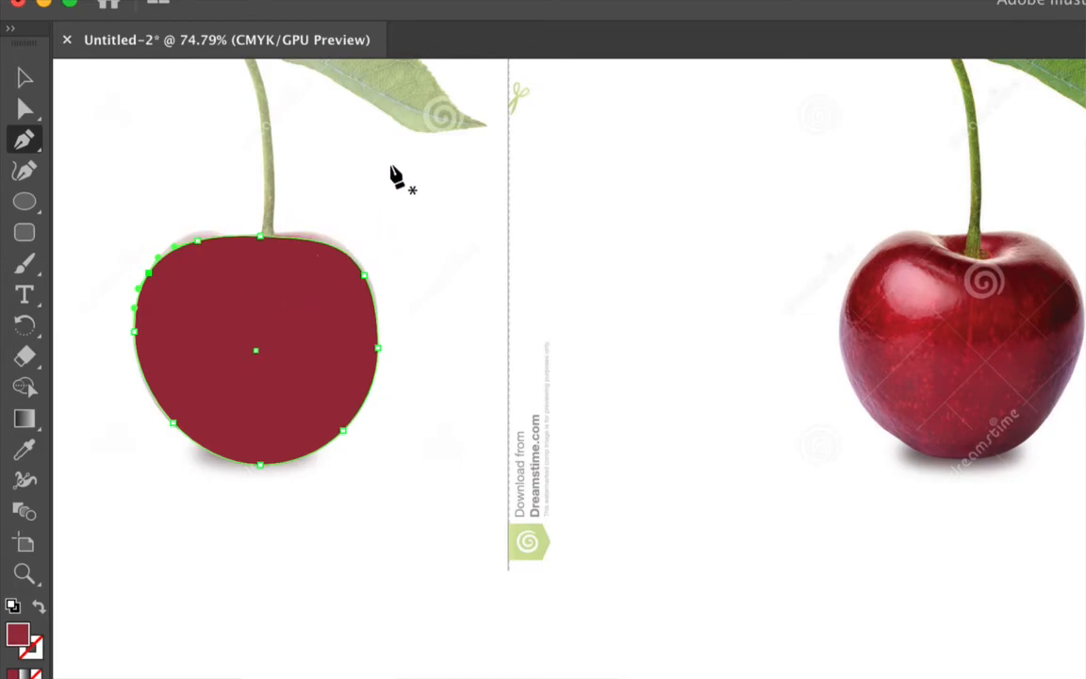
left_click(313, 240)
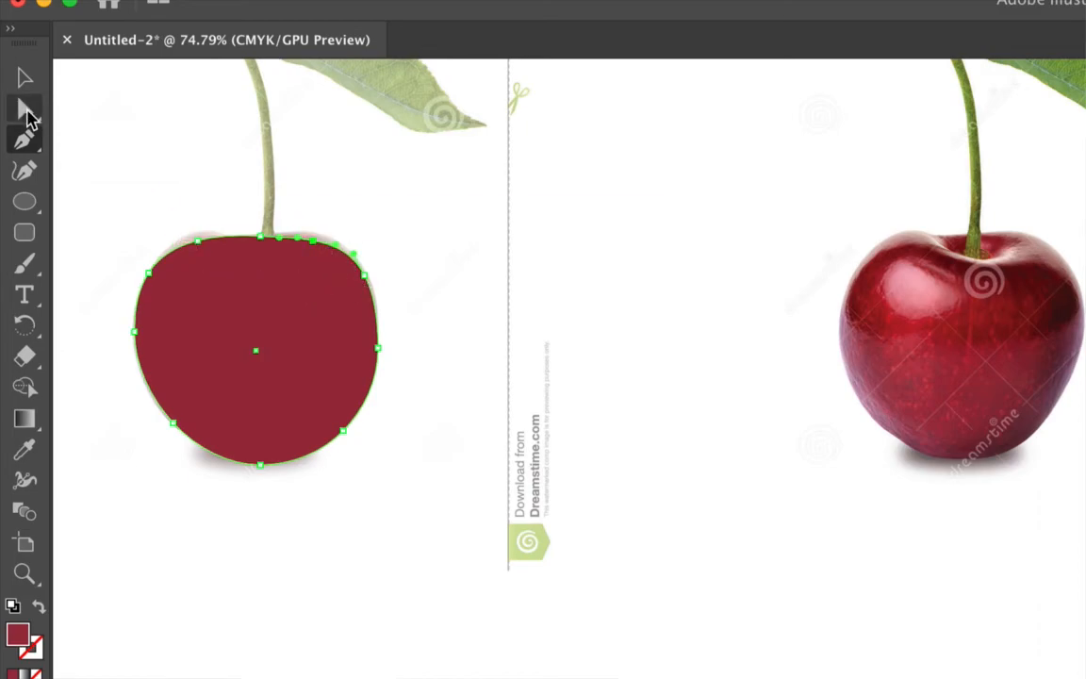
Adjust the upper-left anchor and raise the upper-right anchor beside the stem with Direct Selection to shape the cherry's shoulders, and deselect the shape
left_click(26, 112)
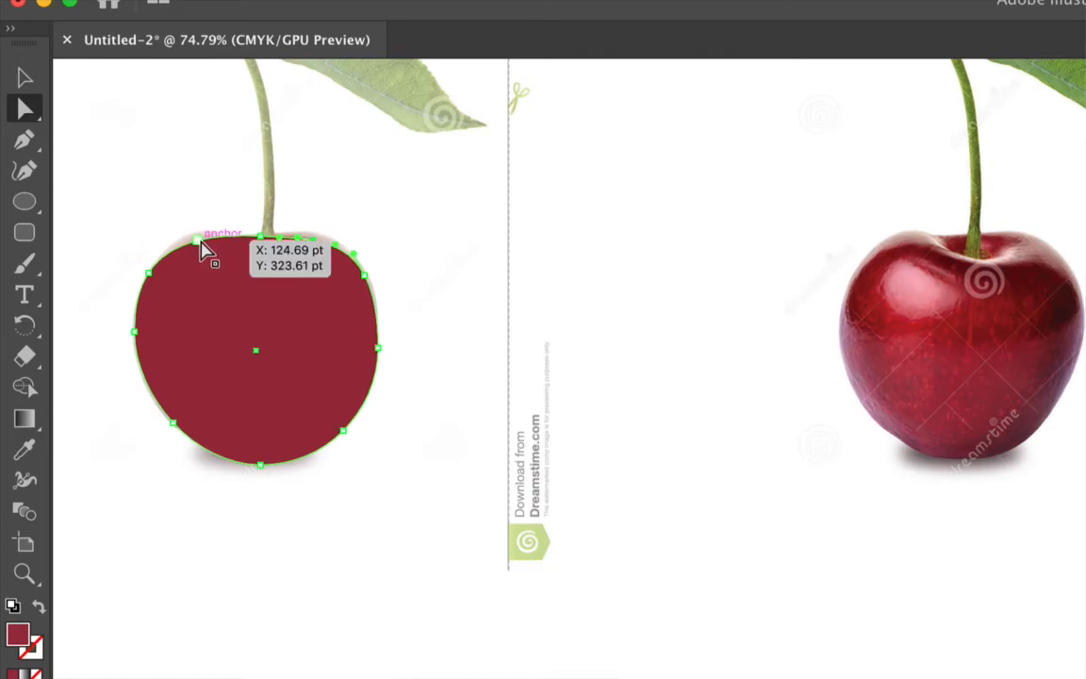
left_click_drag(202, 242, 200, 238)
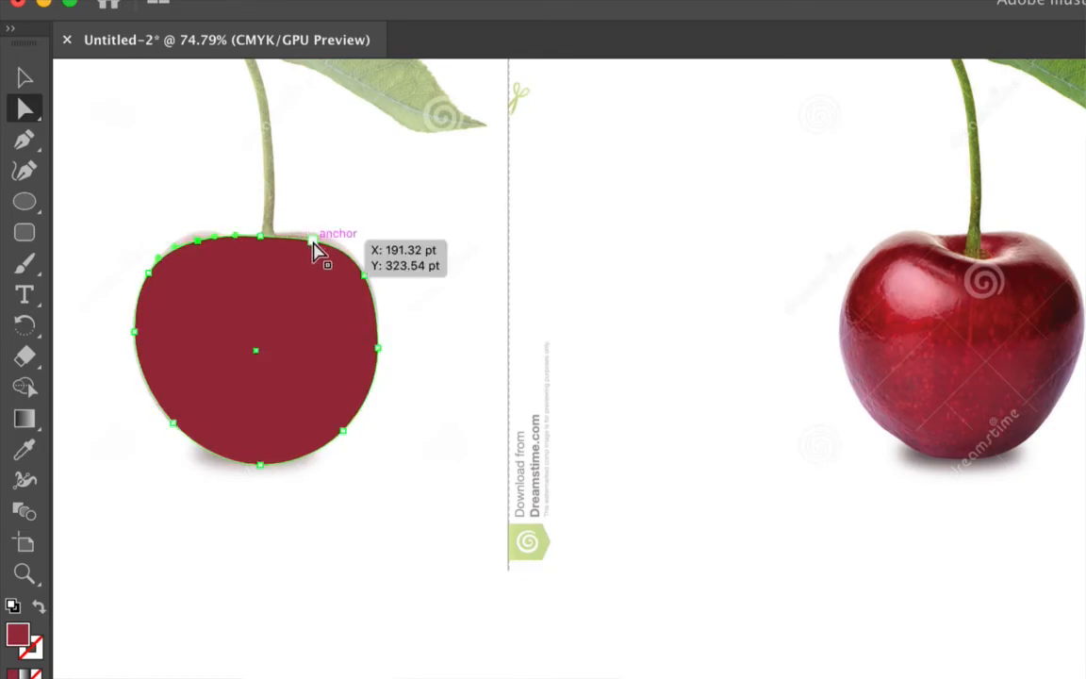
left_click_drag(315, 242, 322, 235)
left_click(412, 238)
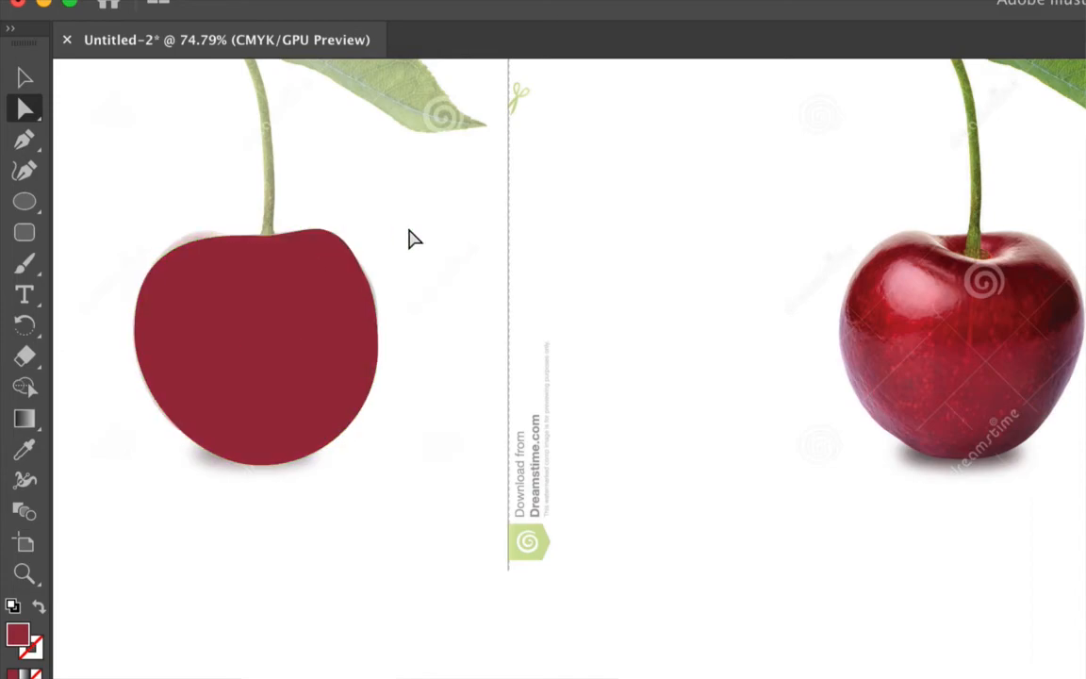
left_click(268, 283)
left_click(111, 446)
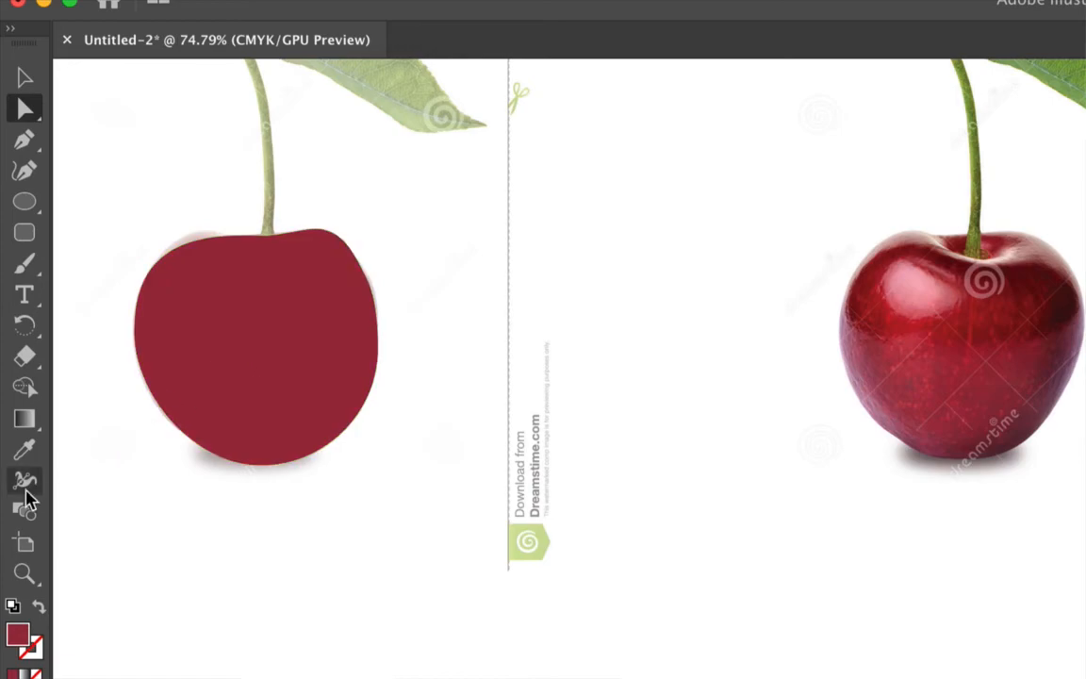
Switch the artwork to Outline view to compare the cherry shape's path with the guide photo beneath it
left_click(24, 573)
left_click(307, 298)
scroll(758, 422, "right", 5)
scroll(759, 423, "down", 4)
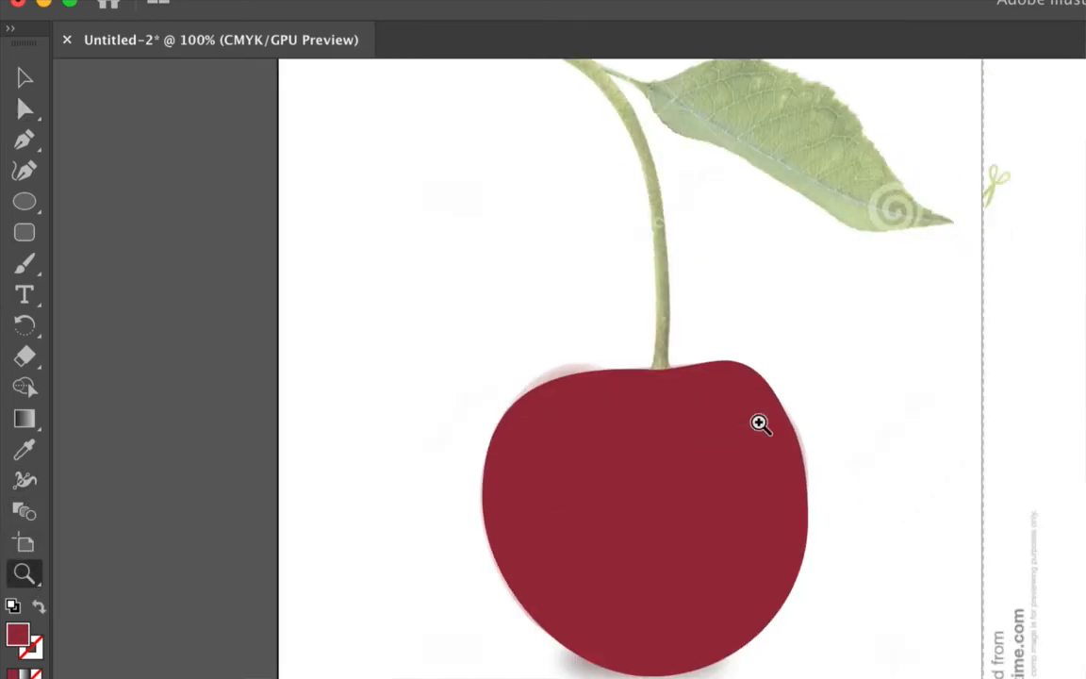
left_click(592, 412)
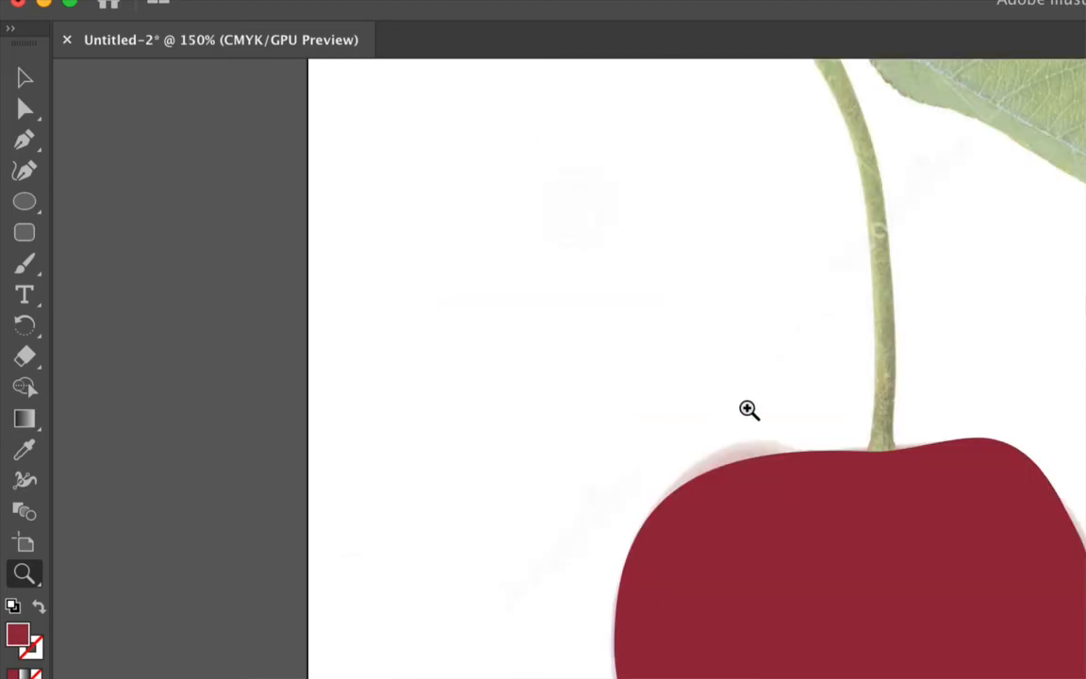
scroll(750, 410, "right", 8)
scroll(749, 410, "down", 3)
scroll(748, 409, "down", 3)
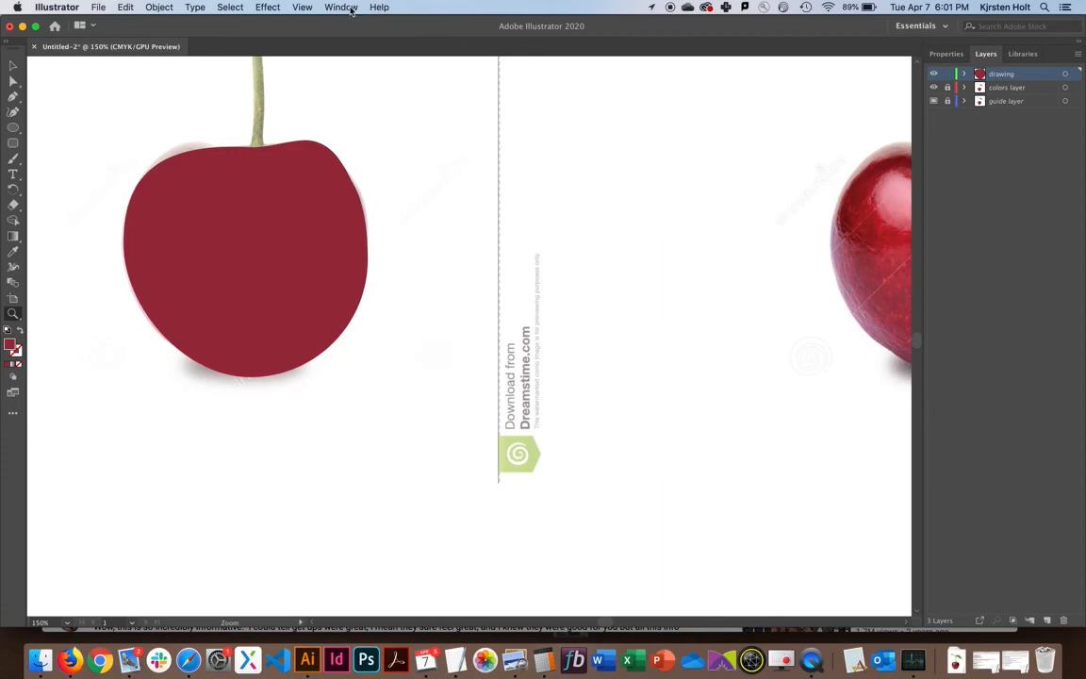
left_click(310, 6)
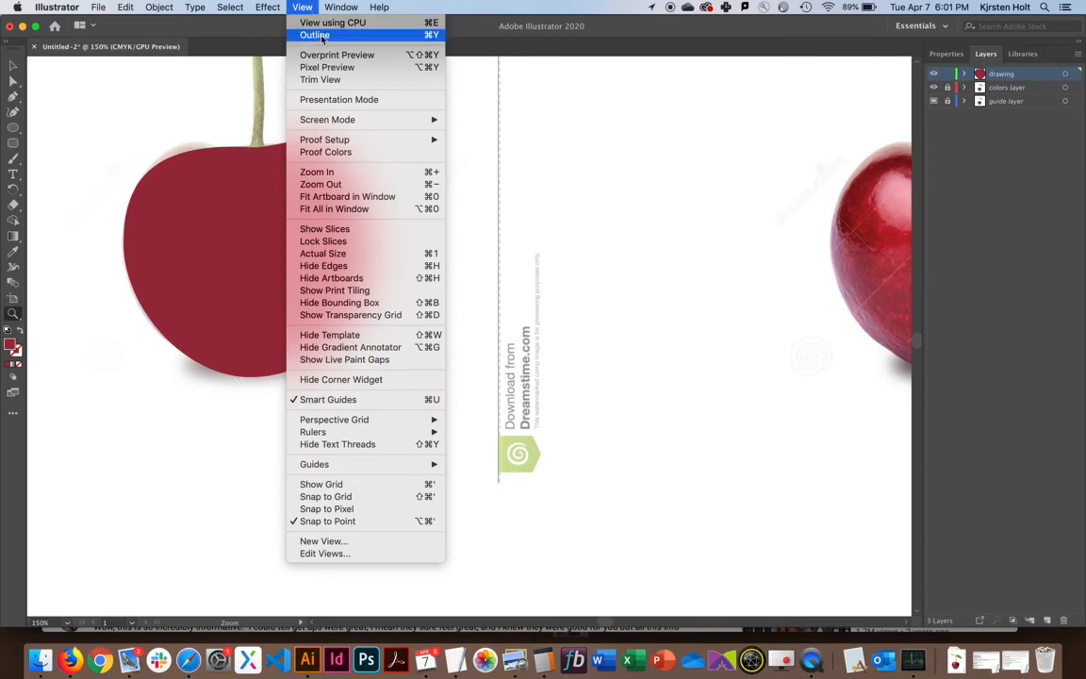
left_click(321, 36)
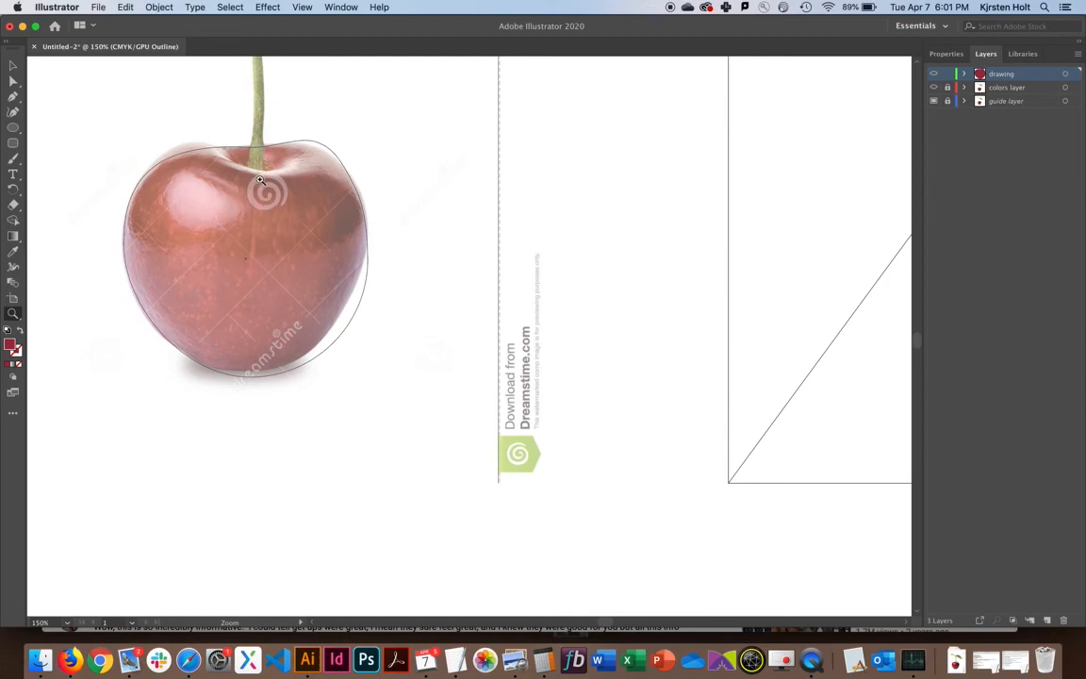
scroll(278, 202, "up", 10)
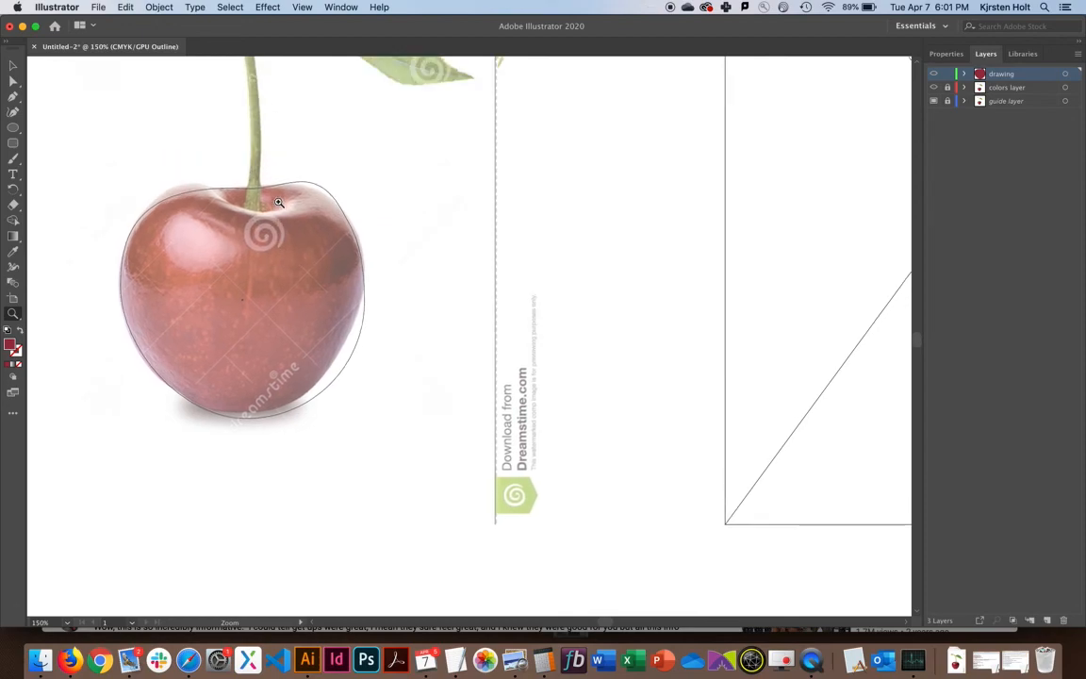
Fit the cherry outline to the guide photo with Direct Selection, moving the lower-right and bottom anchors inward, refining the right side, and raising the upper-left anchor
scroll(278, 202, "up", 5)
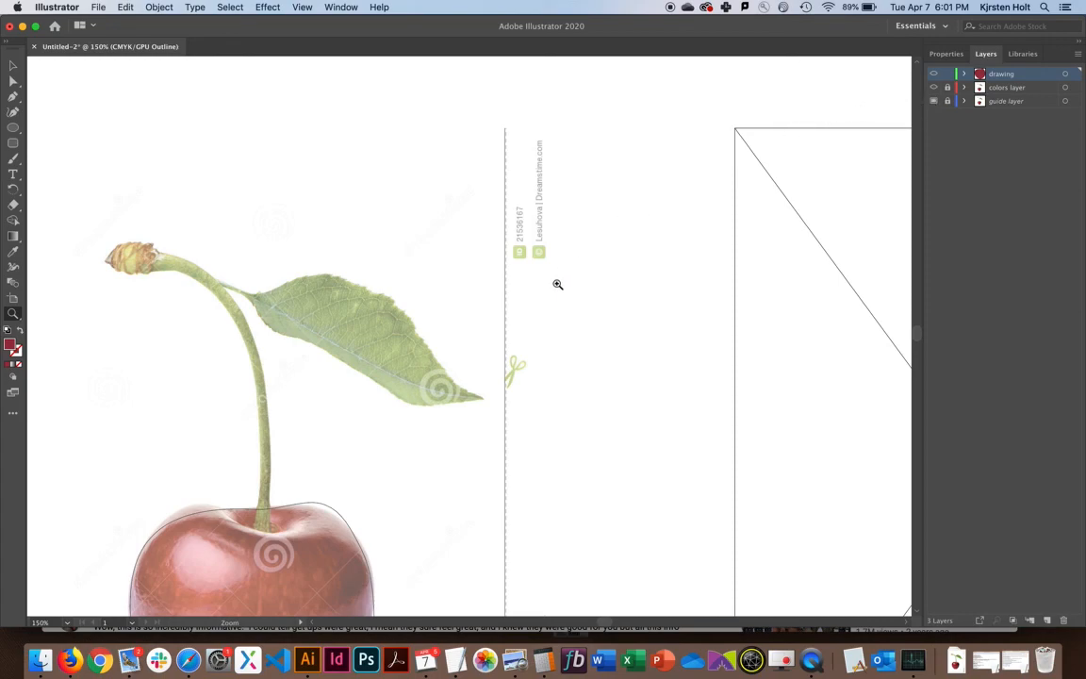
scroll(558, 284, "down", 5)
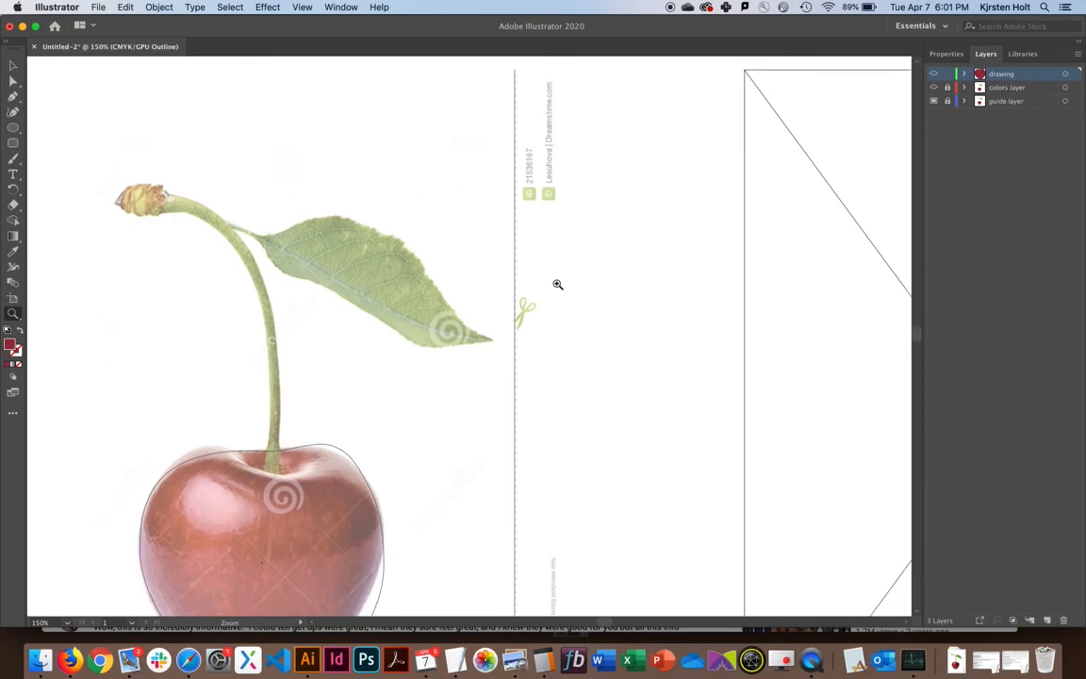
scroll(557, 284, "down", 2)
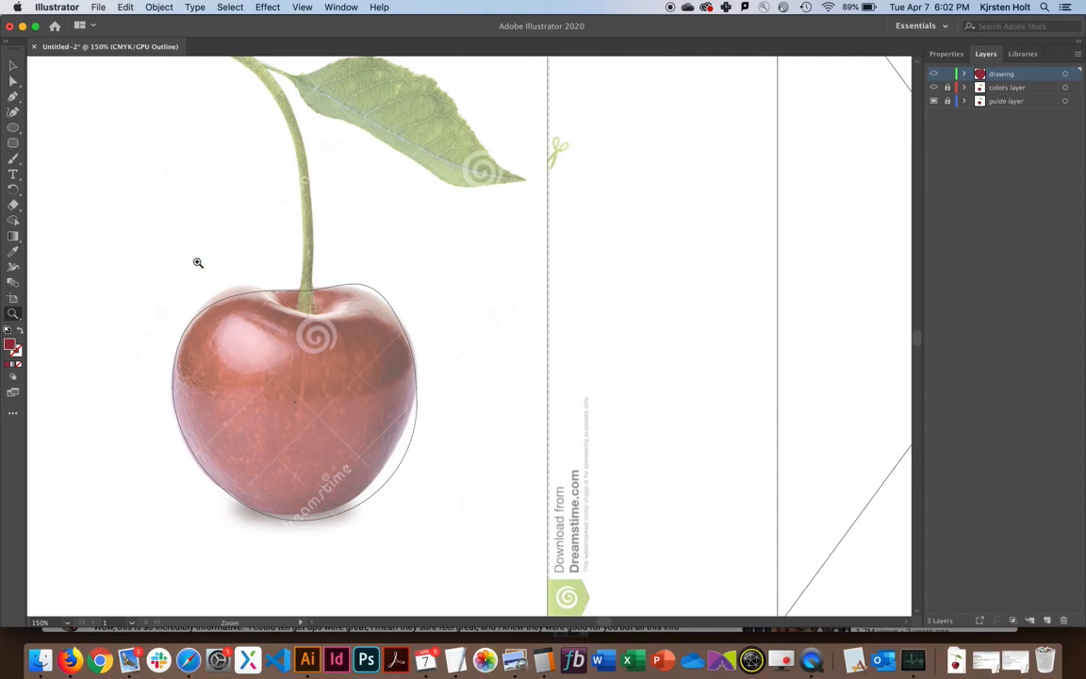
left_click(14, 82)
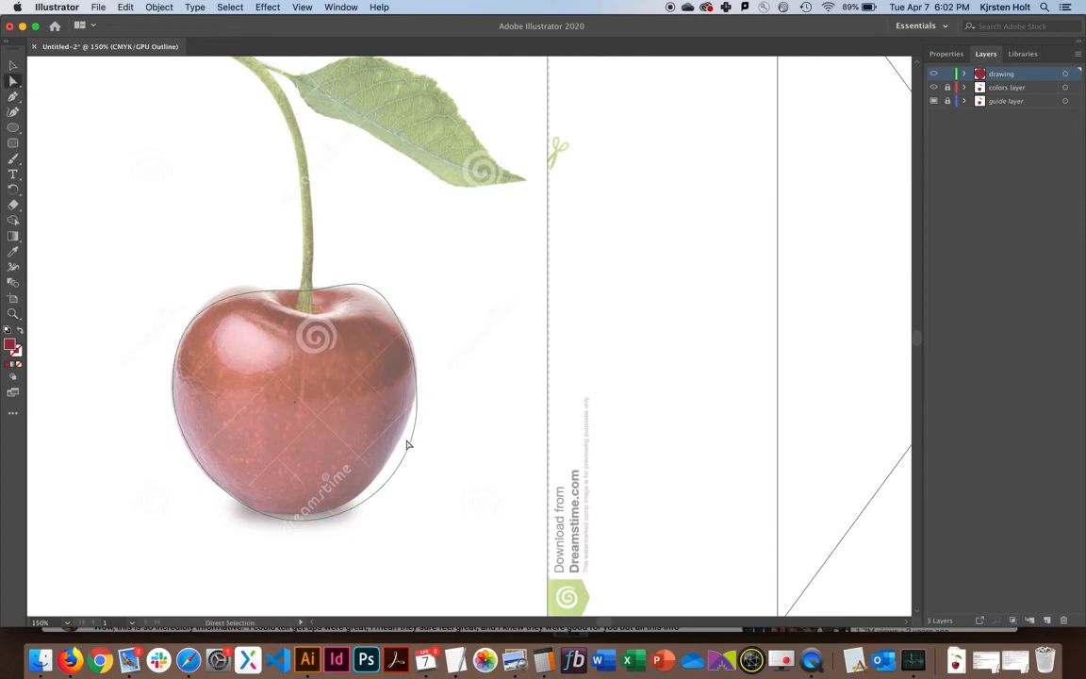
left_click_drag(409, 455, 383, 475)
left_click_drag(415, 413, 415, 388)
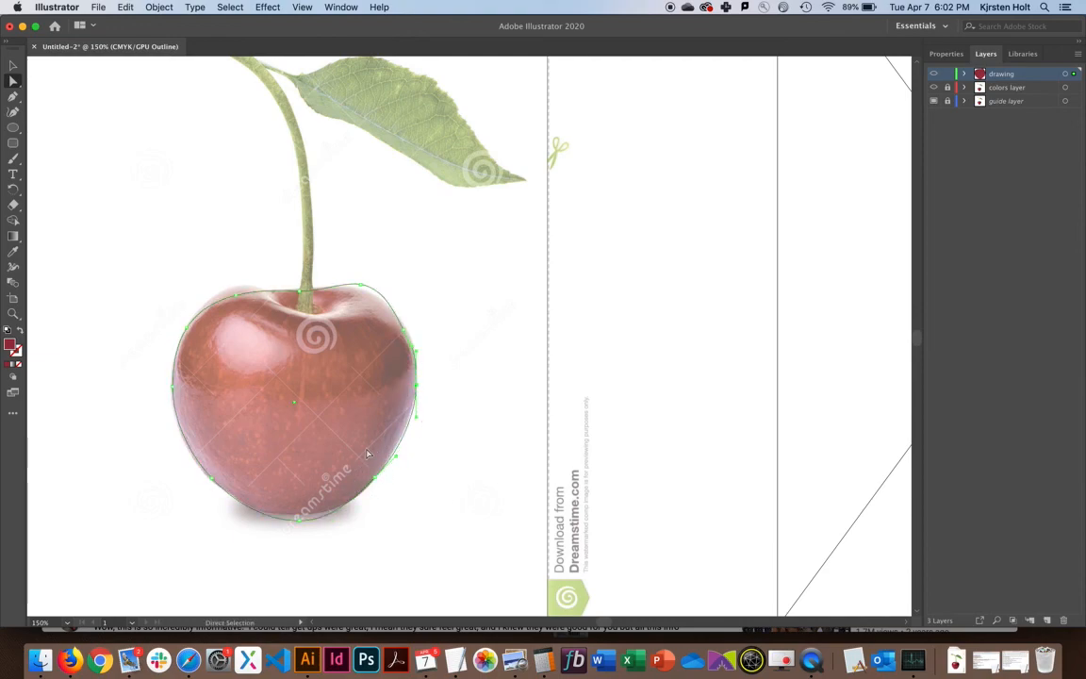
left_click_drag(302, 524, 298, 513)
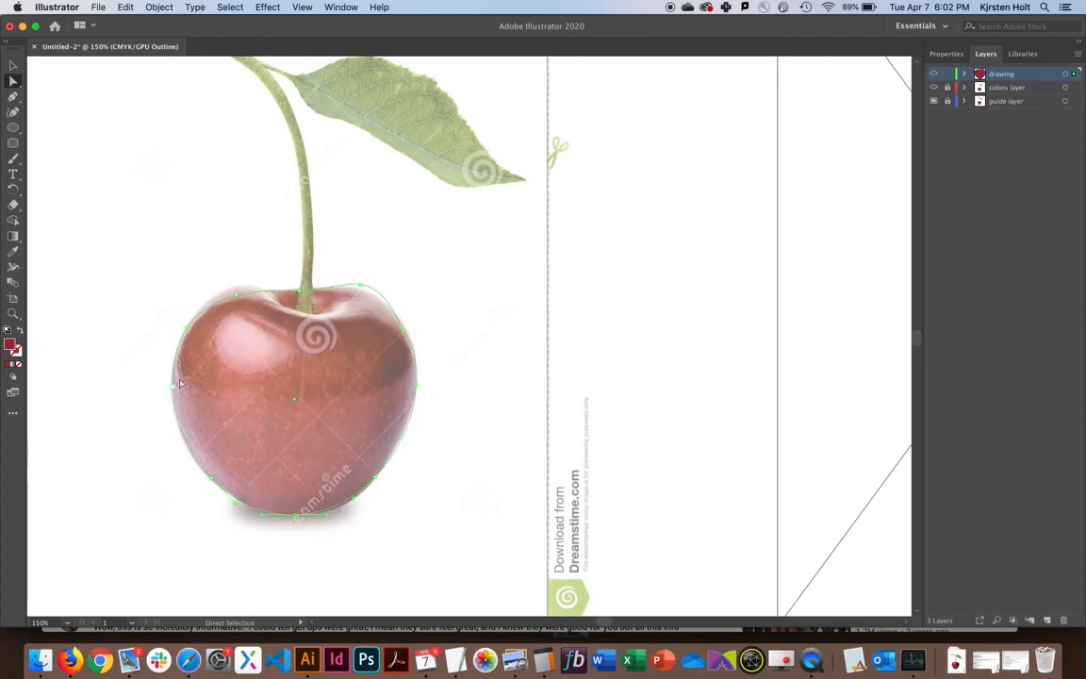
left_click_drag(240, 300, 232, 289)
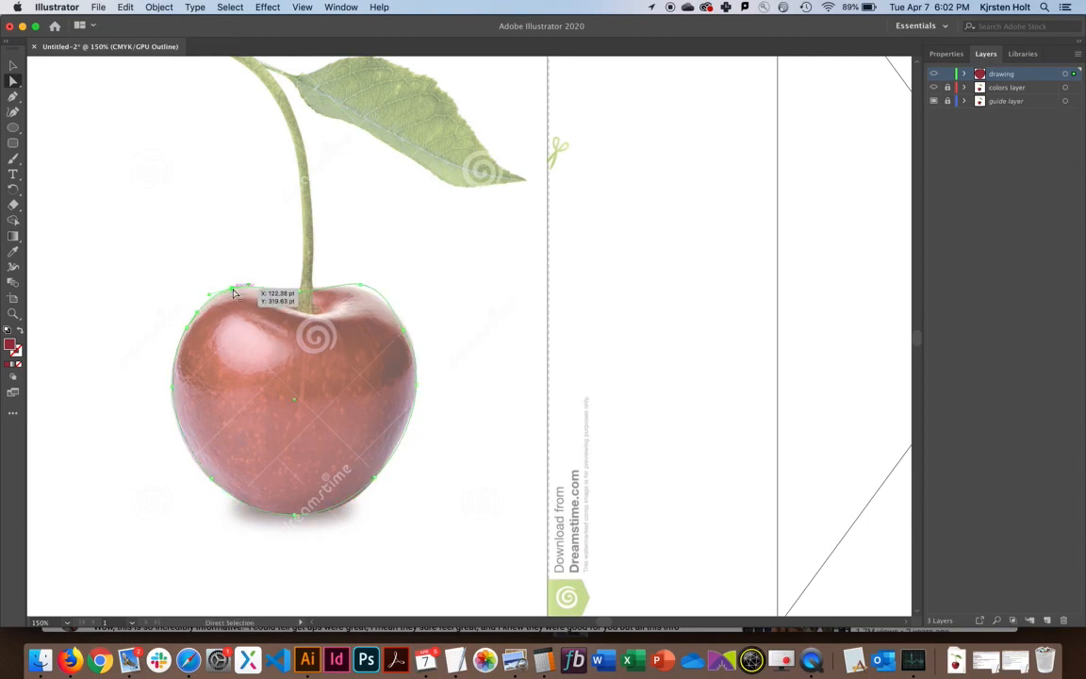